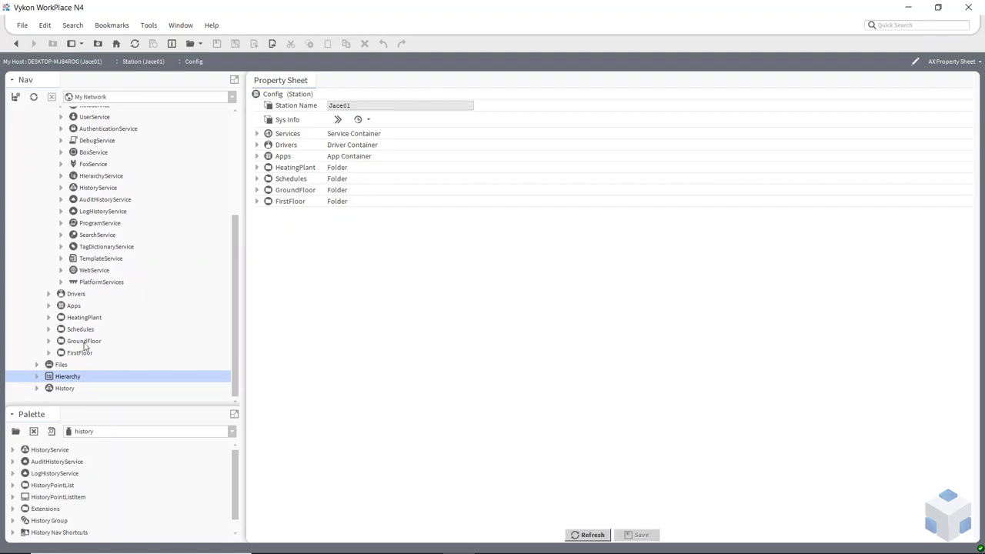
Step: Expand the GroundFloor and FirstFloor folders in the station tree to list their fan coil unit folders
left_click(50, 343)
left_click(85, 346)
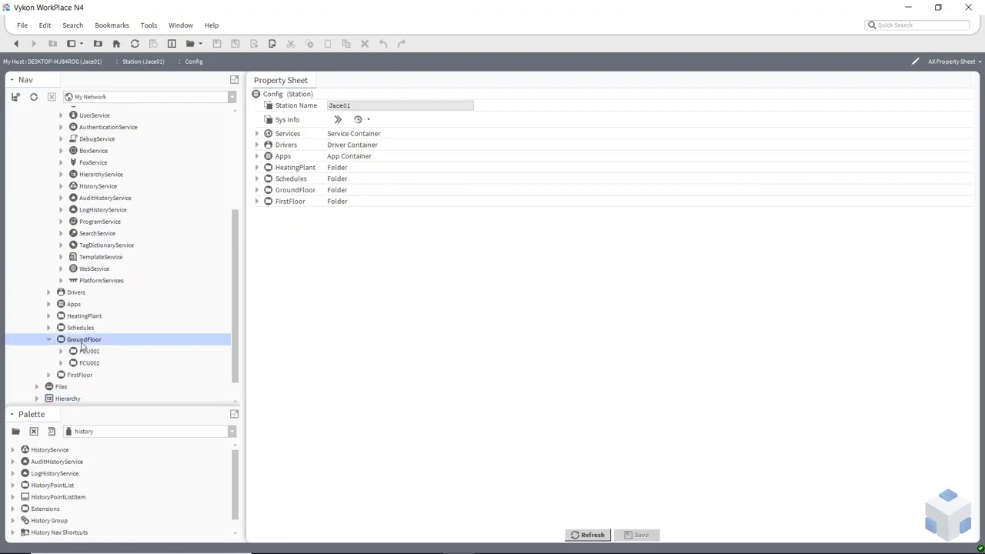
left_click(48, 376)
scroll(108, 354, "down", 2)
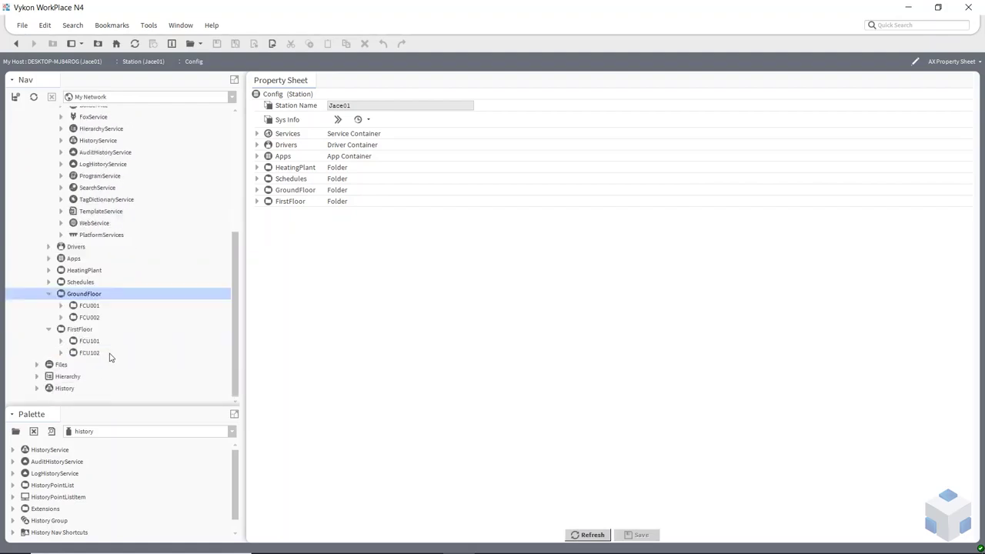
Step: Review the direct tags on the ground floor's FCU001 folder, and close the tag editor without making changes
left_click(86, 306)
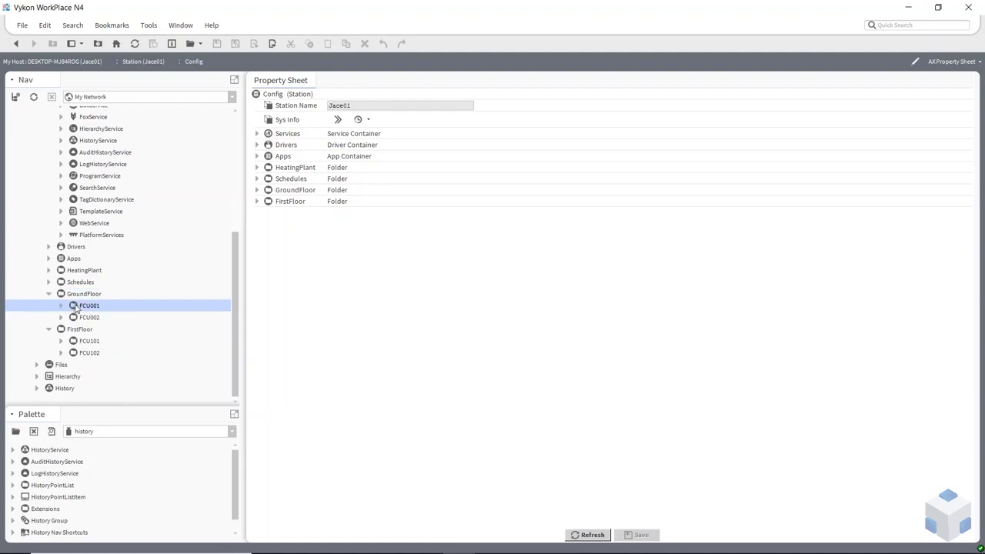
right_click(74, 309)
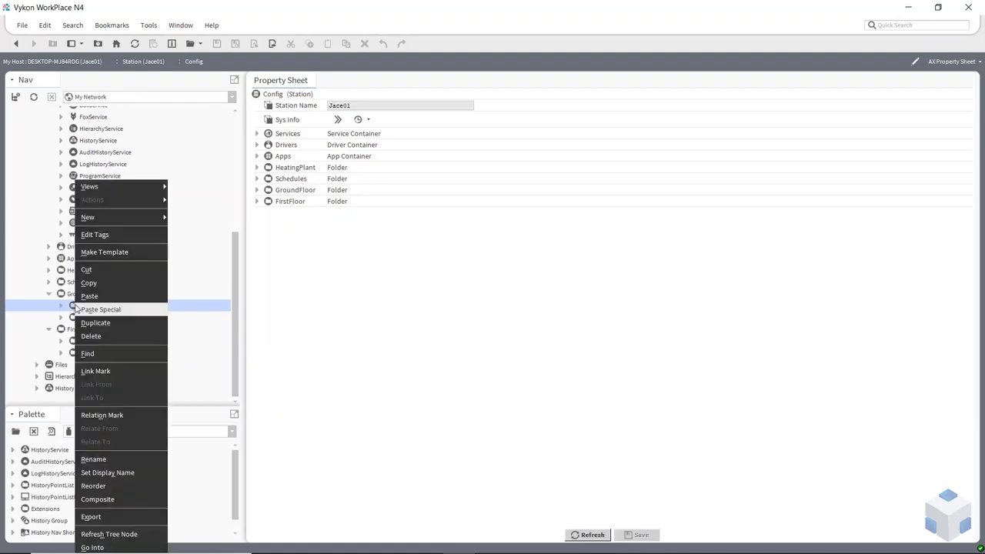
left_click(95, 234)
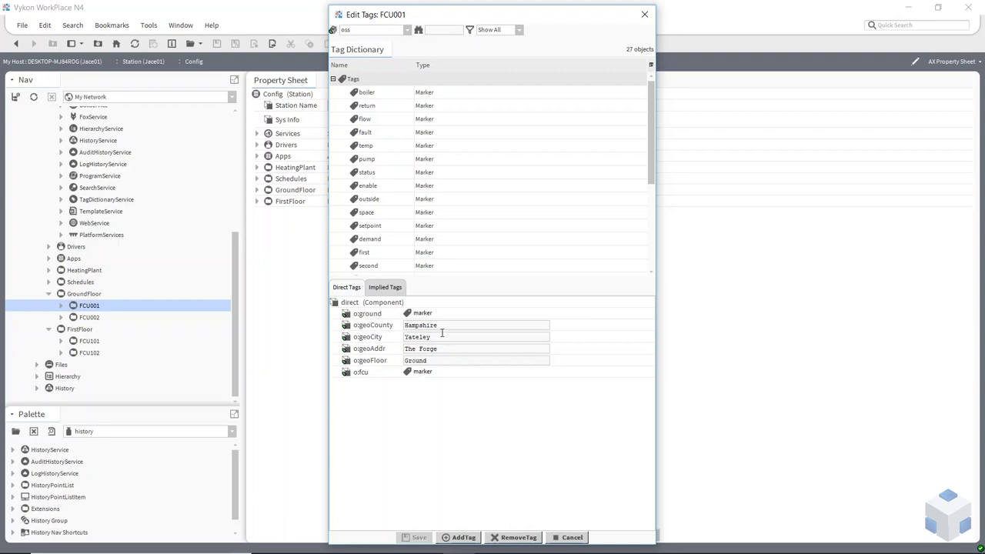
left_click_drag(448, 327, 377, 339)
left_click(443, 325)
left_click(572, 537)
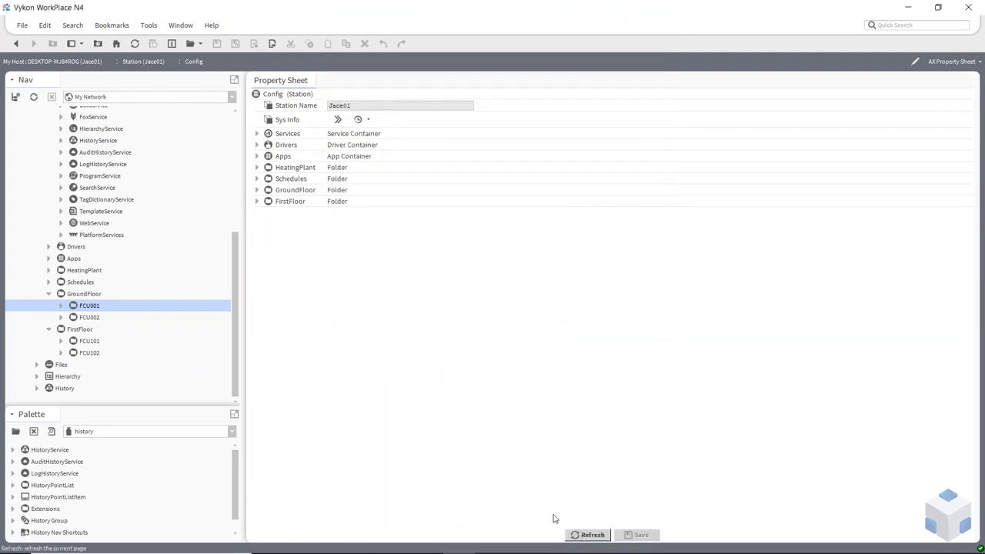
left_click(88, 317)
left_click(89, 353)
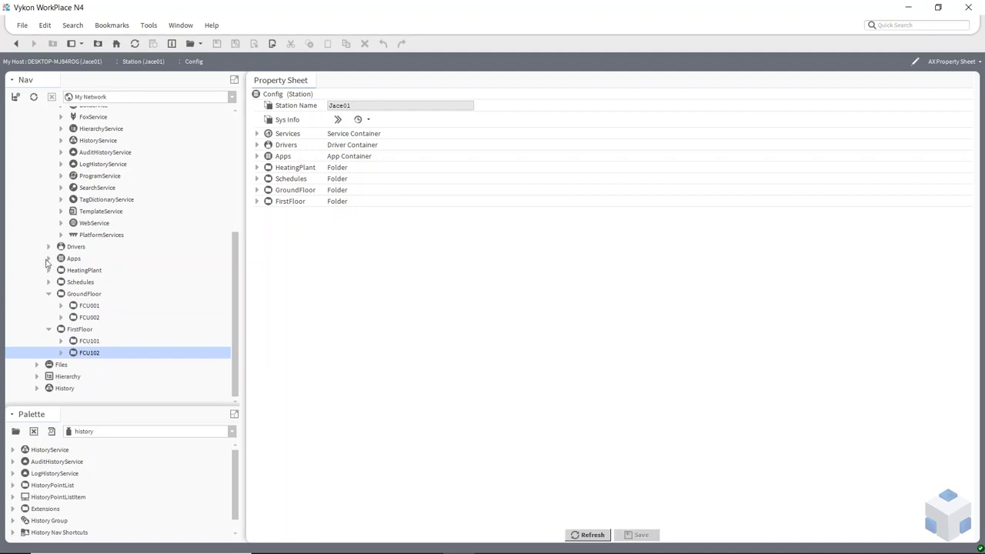
Step: Open the hierarchy palette and enlarge the palette area so all its components fit
scroll(49, 259, "up", 3)
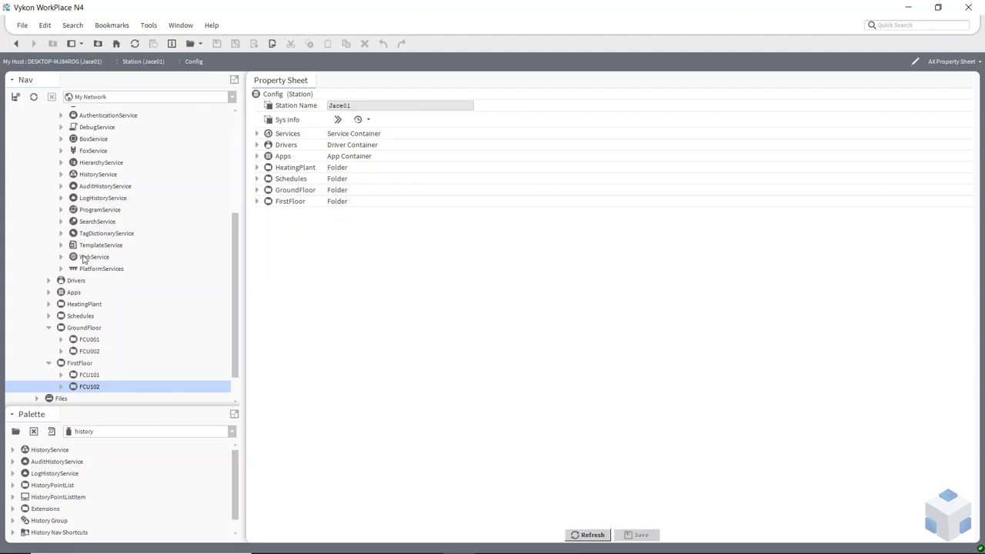
left_click(90, 164)
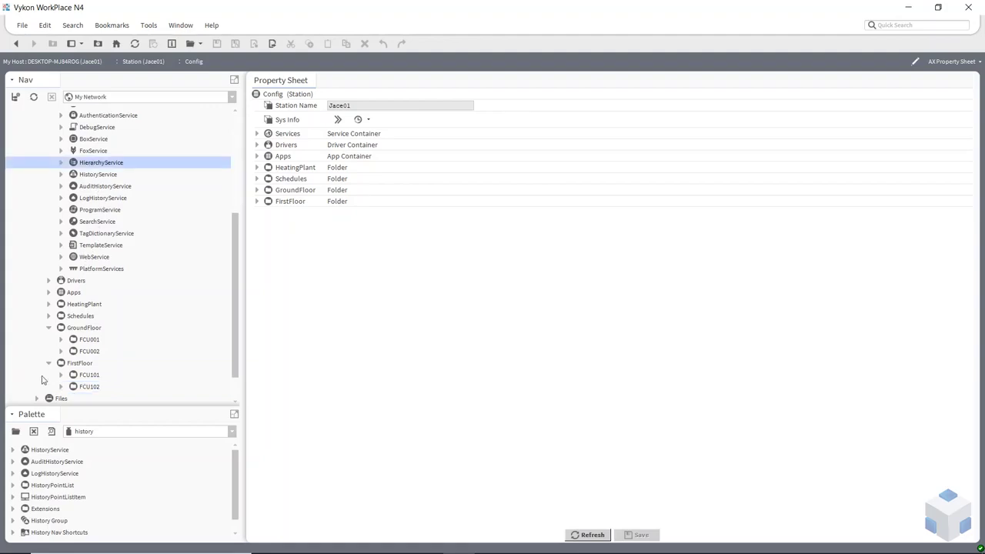
left_click(15, 430)
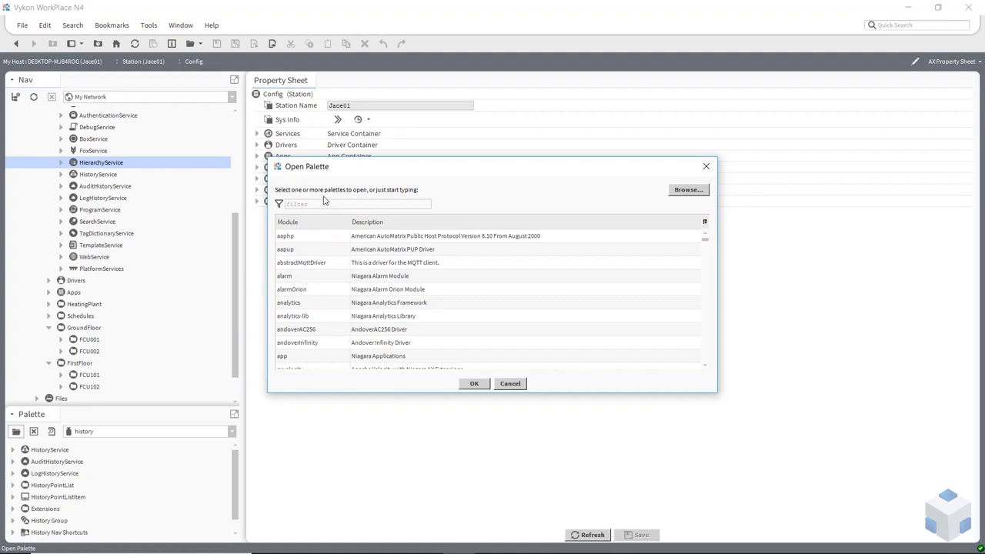
type("h")
double_click(291, 252)
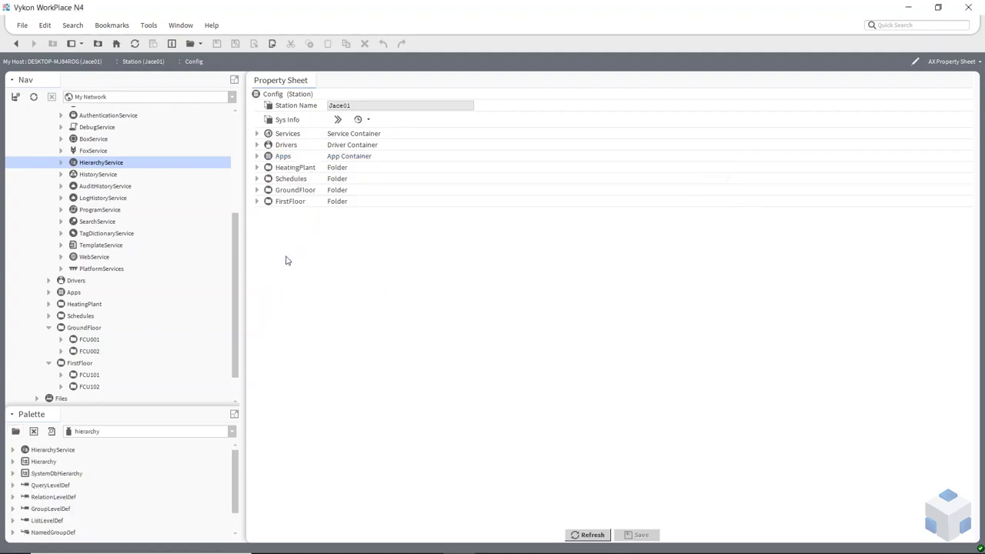
left_click_drag(119, 368, 113, 336)
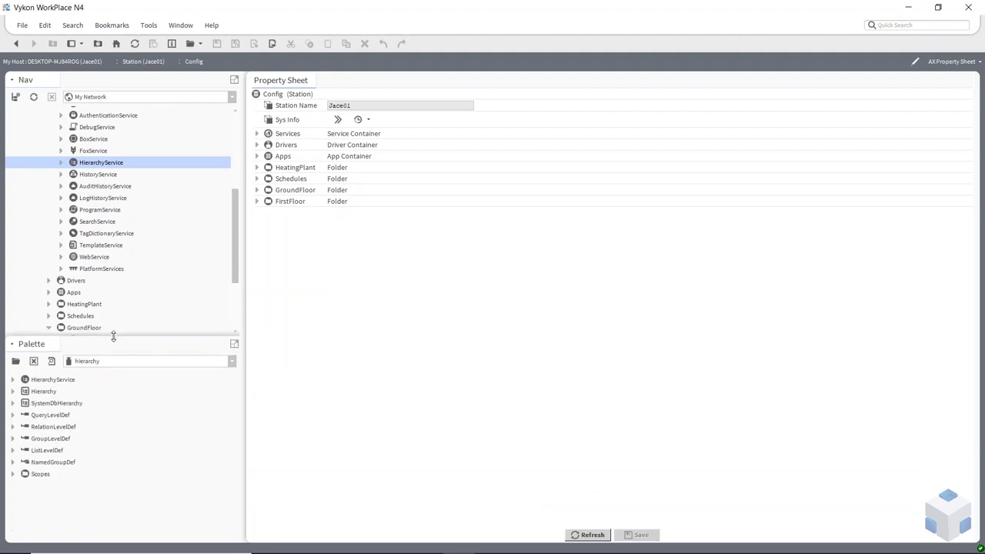
Step: Examine the level definition components in the hierarchy palette: QueryLevelDef, RelationLevelDef, GroupLevelDef, ListLevelDef and NamedGroupDef
left_click(44, 419)
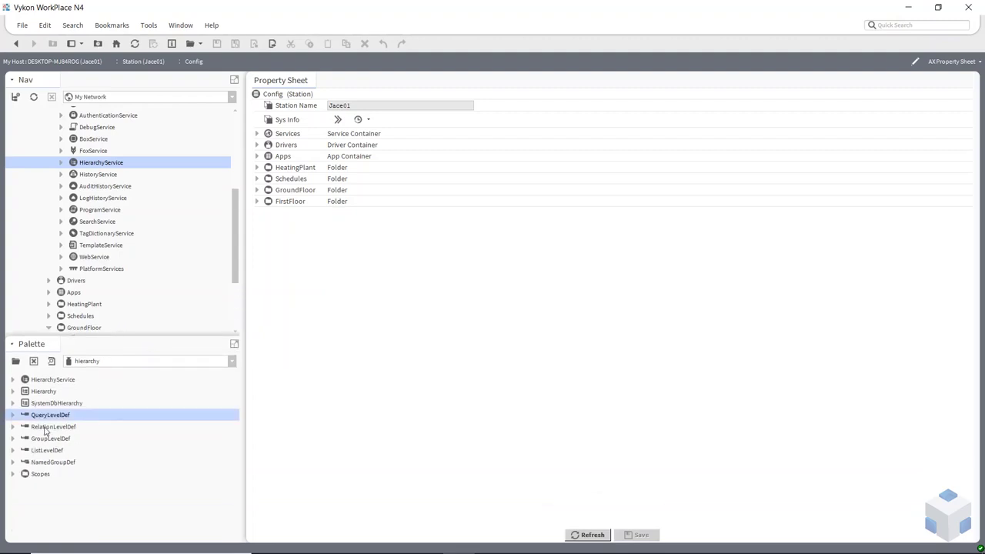
left_click(48, 427)
left_click(60, 441)
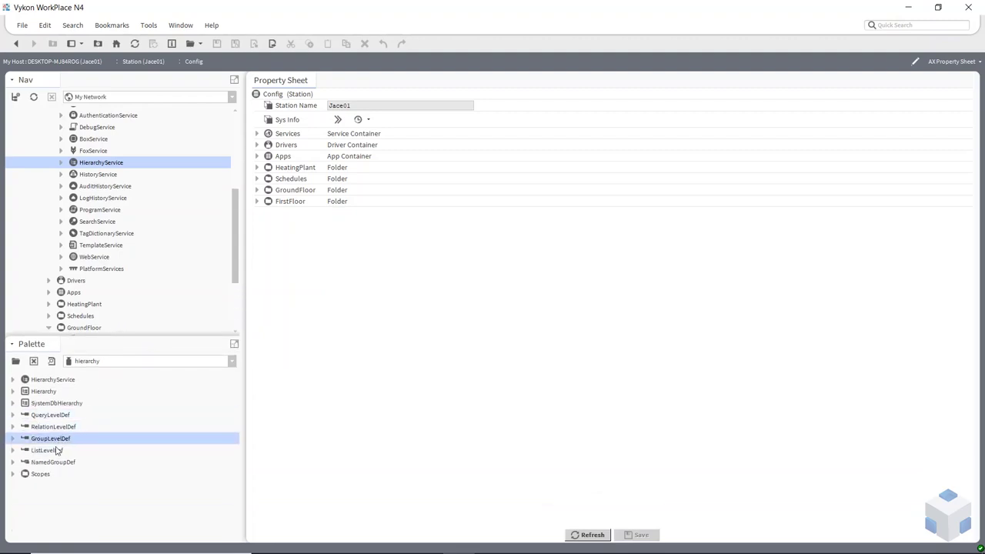
left_click(60, 463)
left_click(51, 453)
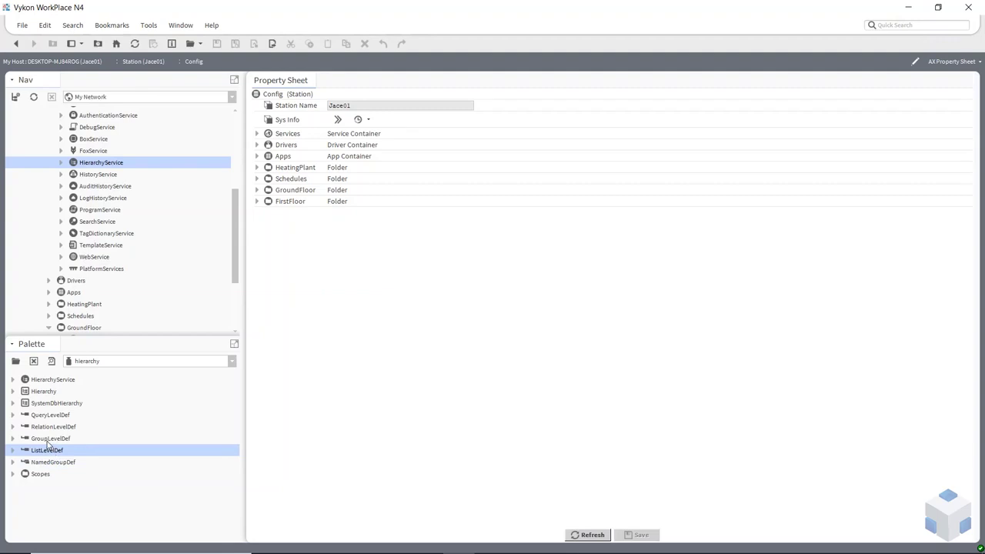
left_click(49, 438)
left_click(51, 427)
left_click(55, 415)
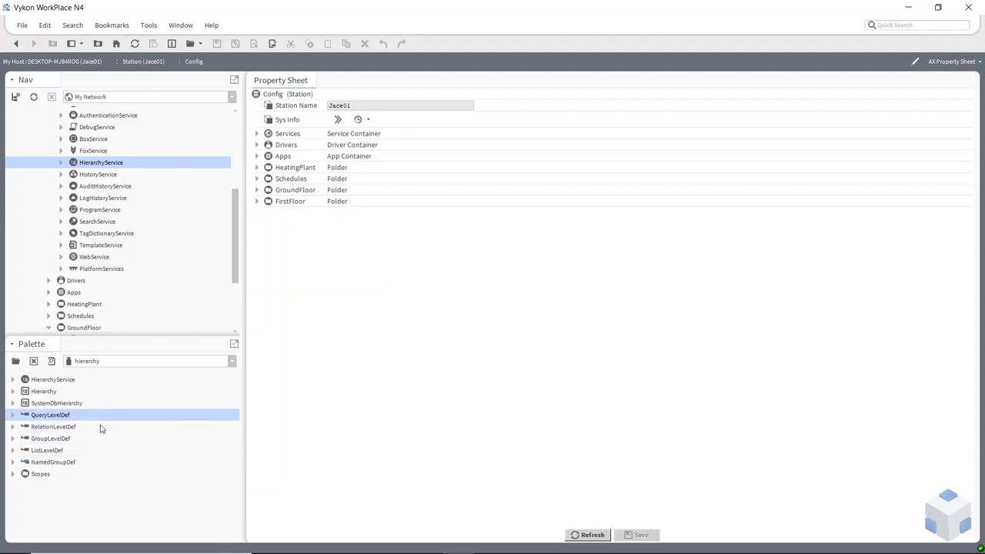
left_click(60, 429)
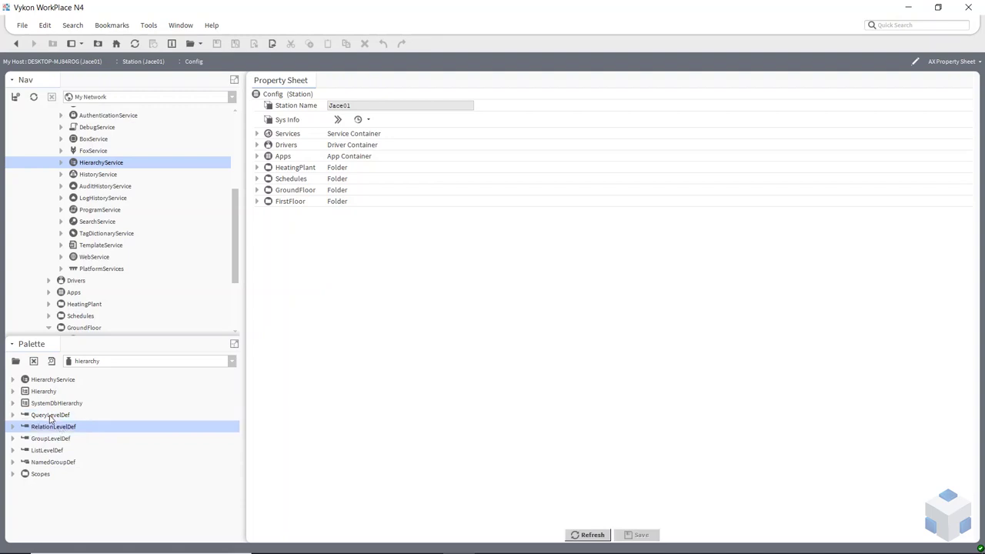
left_click(56, 416)
left_click(43, 428)
left_click(66, 417)
left_click(62, 428)
left_click(59, 417)
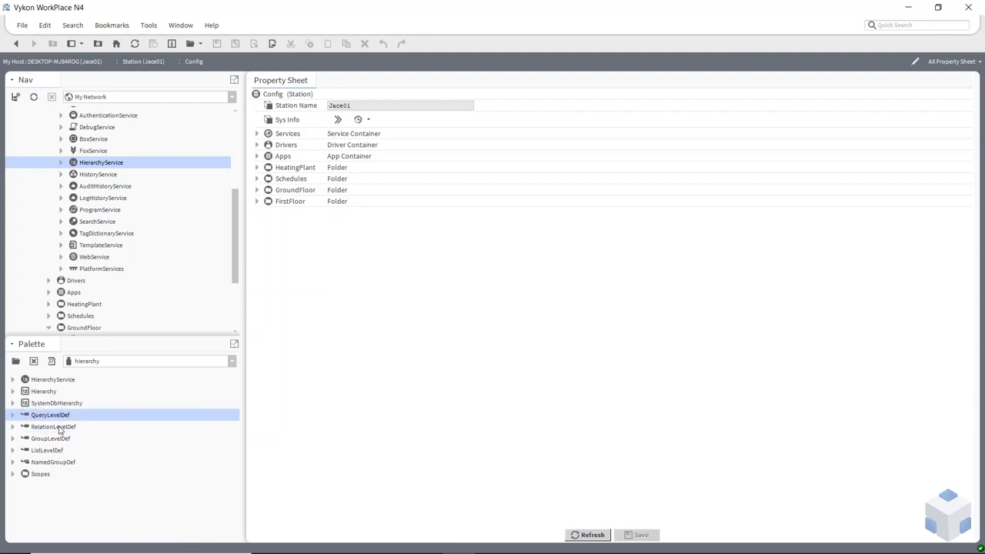
left_click(59, 428)
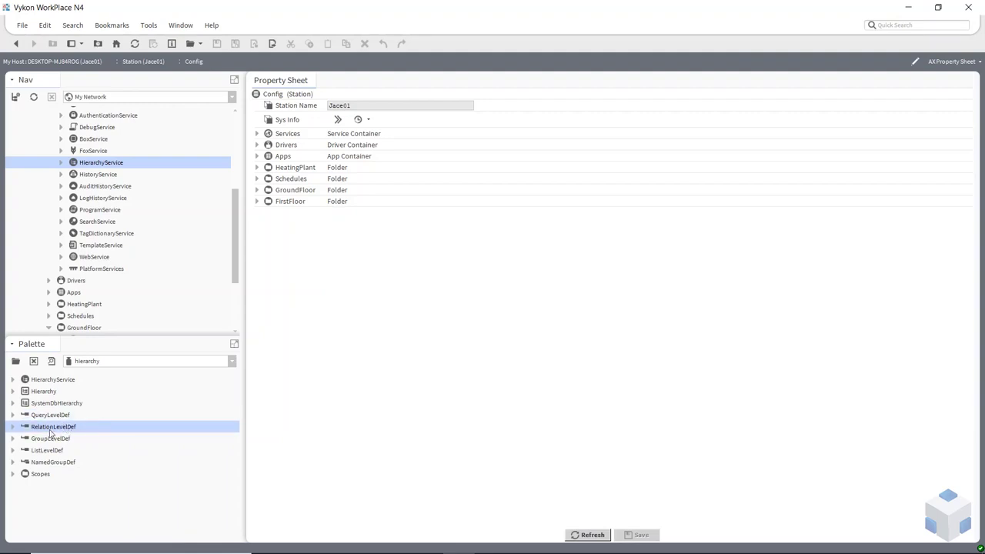
left_click(47, 440)
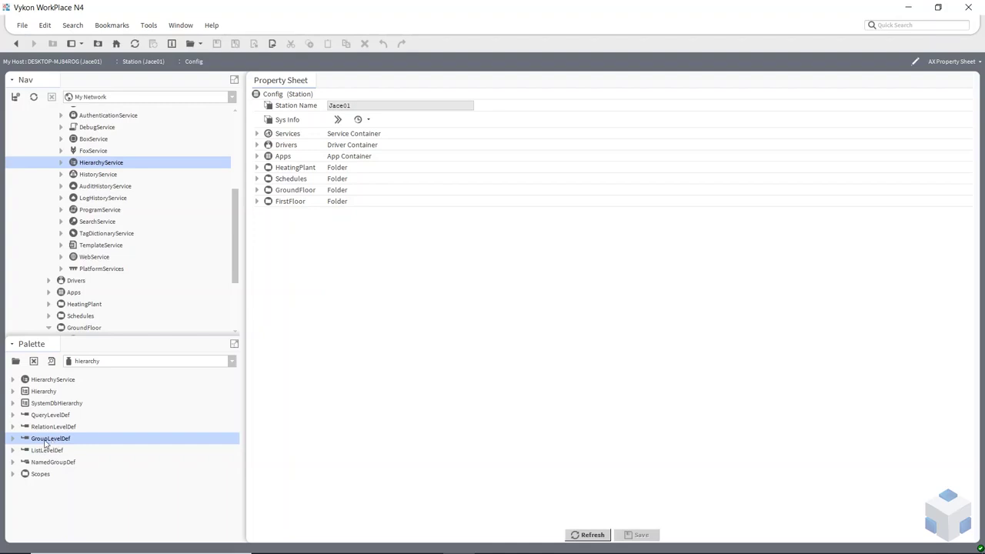
left_click(46, 451)
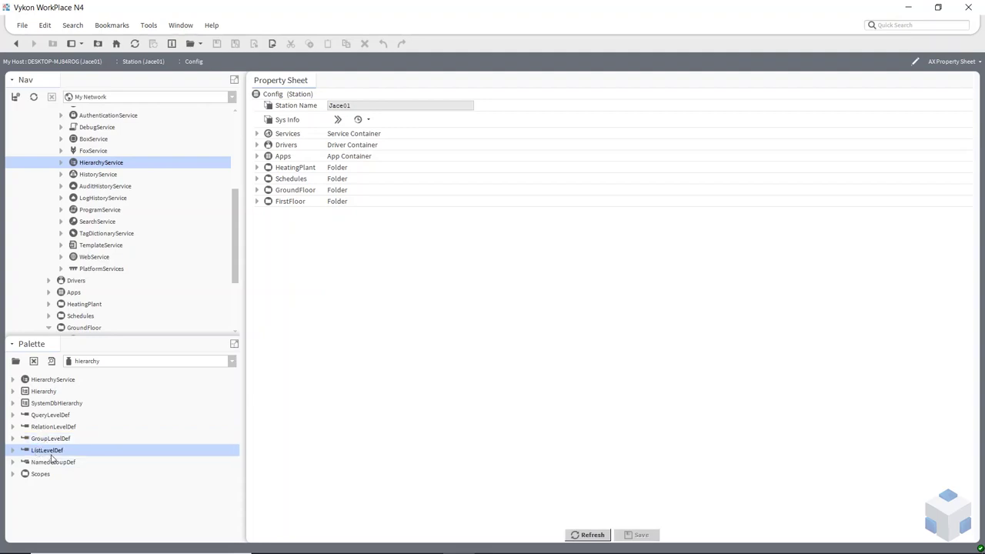
left_click(55, 463)
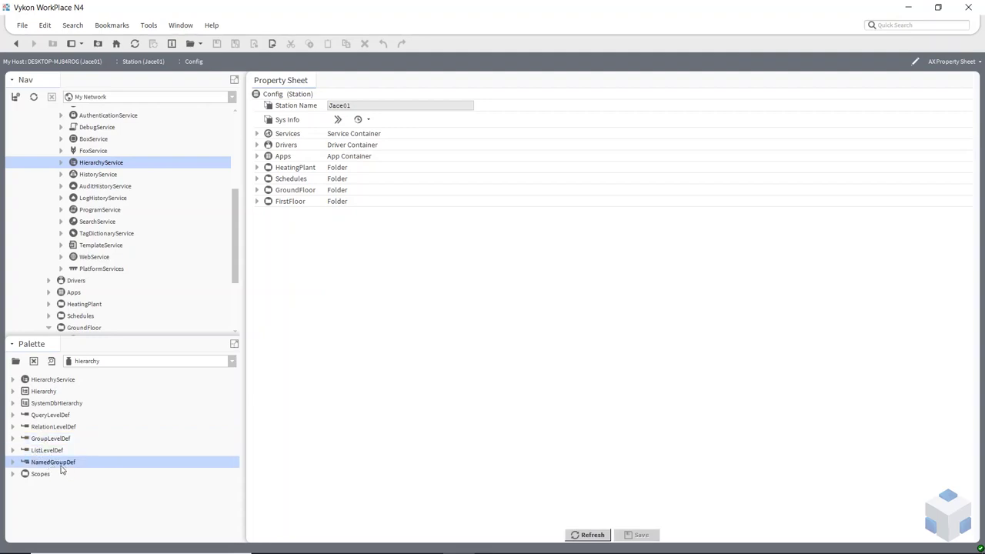
left_click(51, 452)
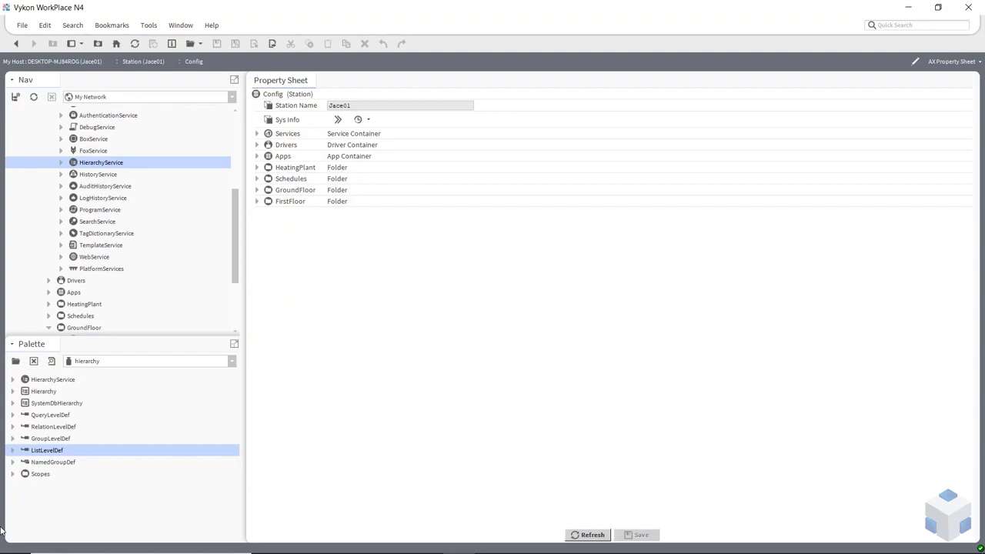
left_click(55, 464)
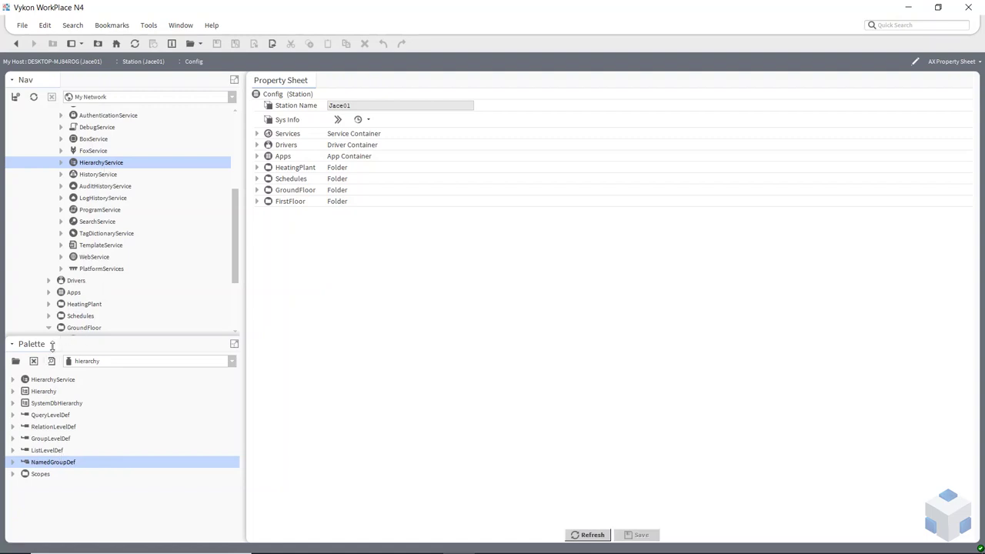
Step: Add a Hierarchy component named points to the HierarchyService and expand it in the station tree
left_click(44, 394)
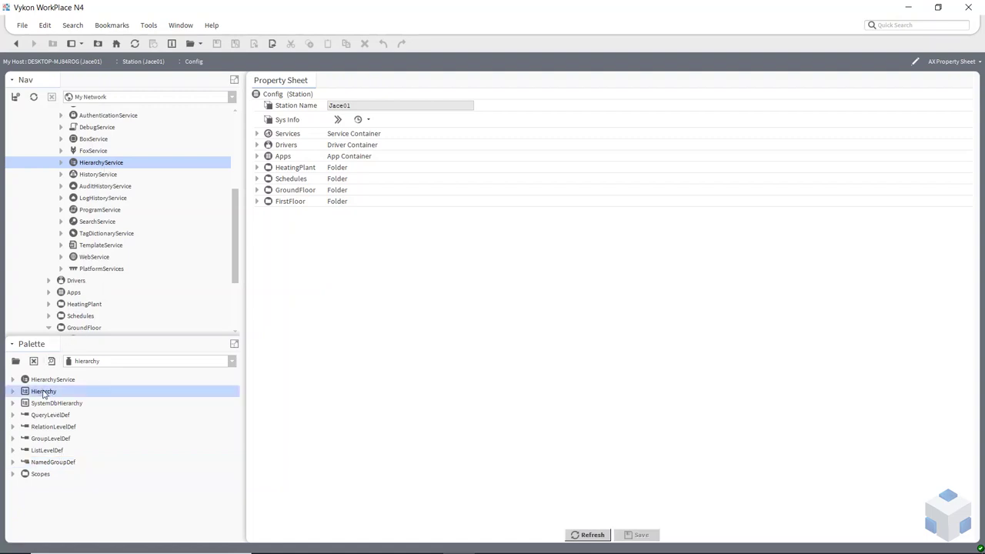
left_click_drag(44, 395, 97, 169)
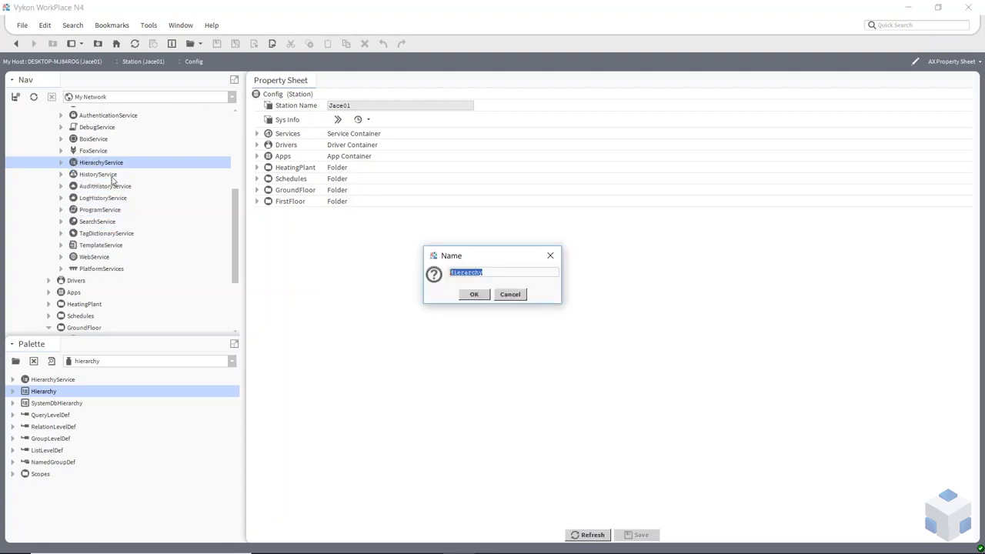
type("po")
left_click(474, 294)
left_click(62, 163)
left_click(74, 174)
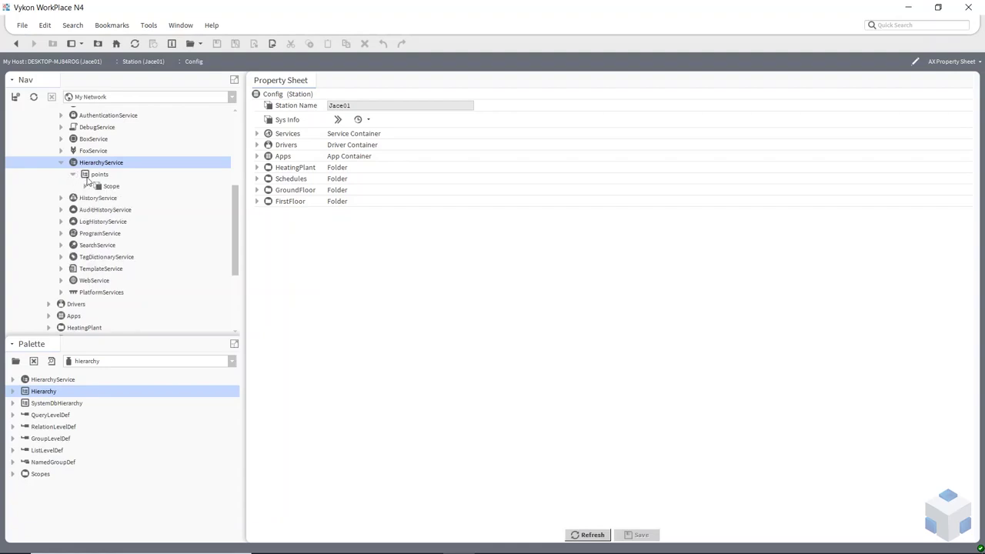
left_click(87, 177)
Step: Search the station for n:point, look through the matching points, and copy the query text
left_click(911, 26)
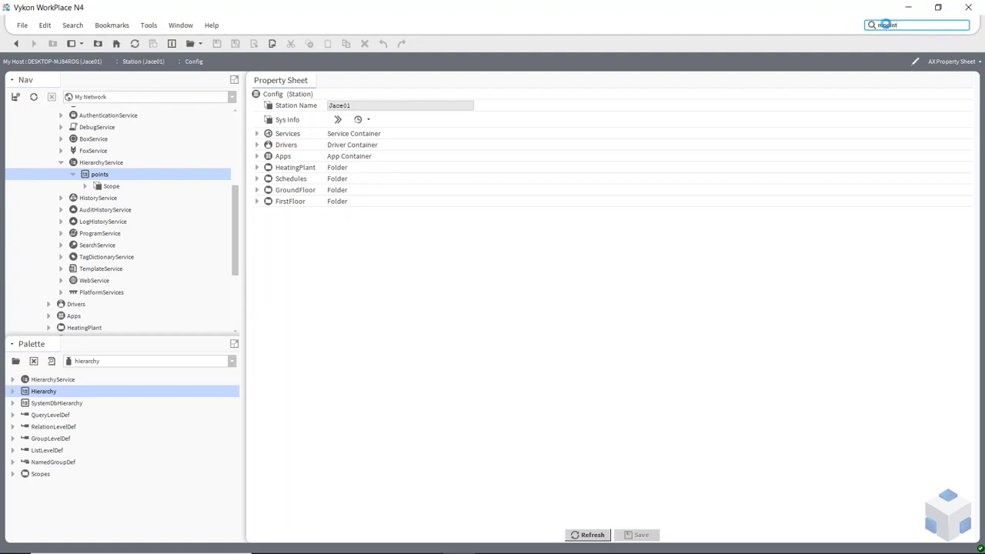
key("Return")
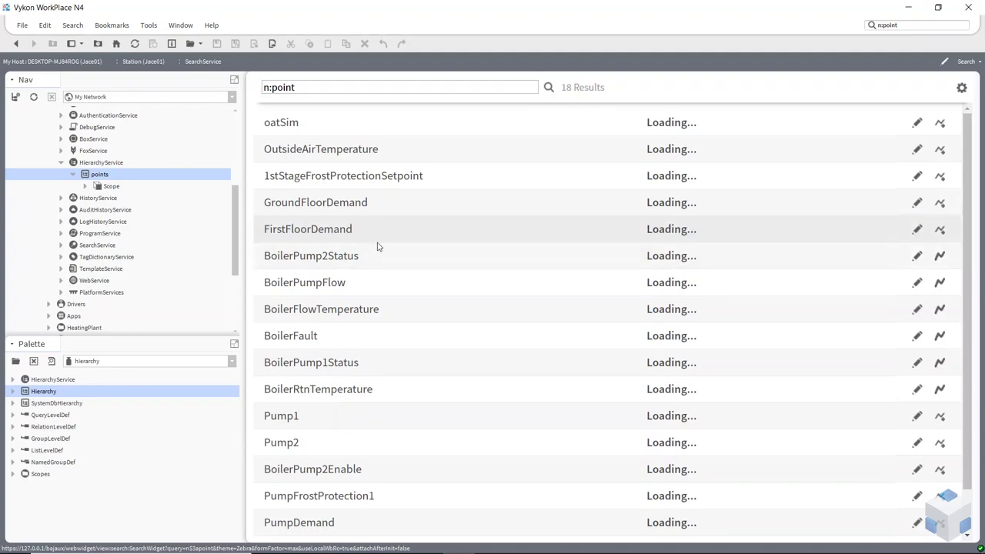
scroll(404, 264, "down", 3)
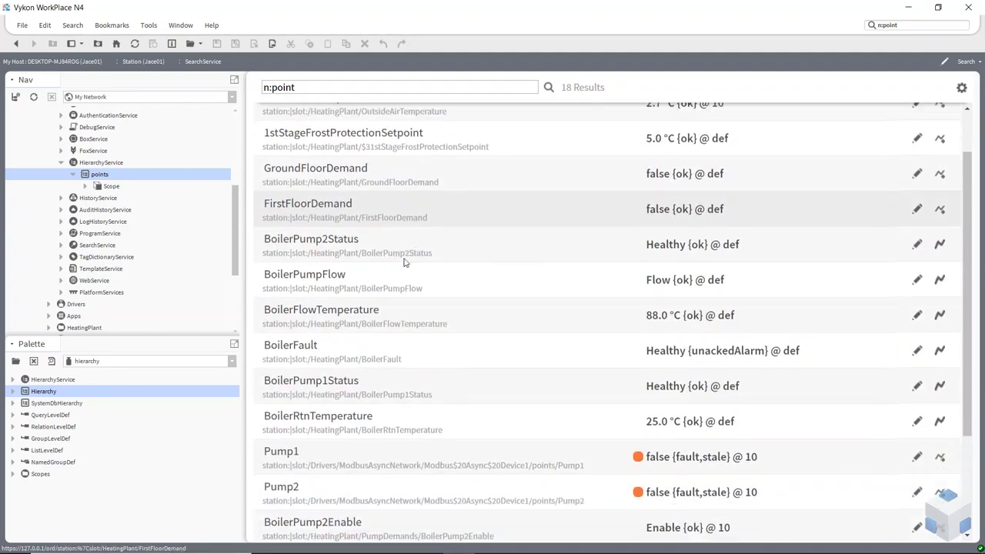
scroll(425, 308, "up", 3)
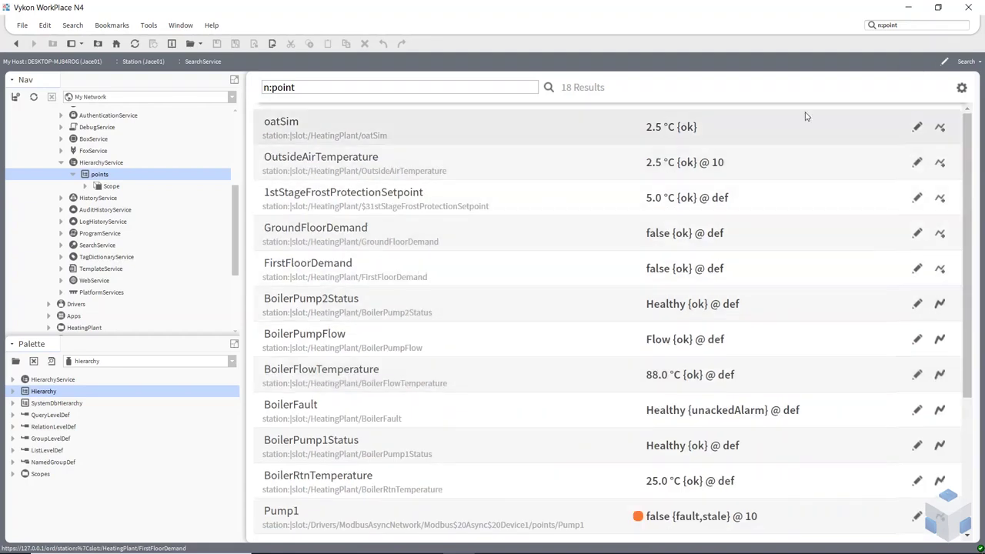
left_click(915, 25)
key("ctrl+c")
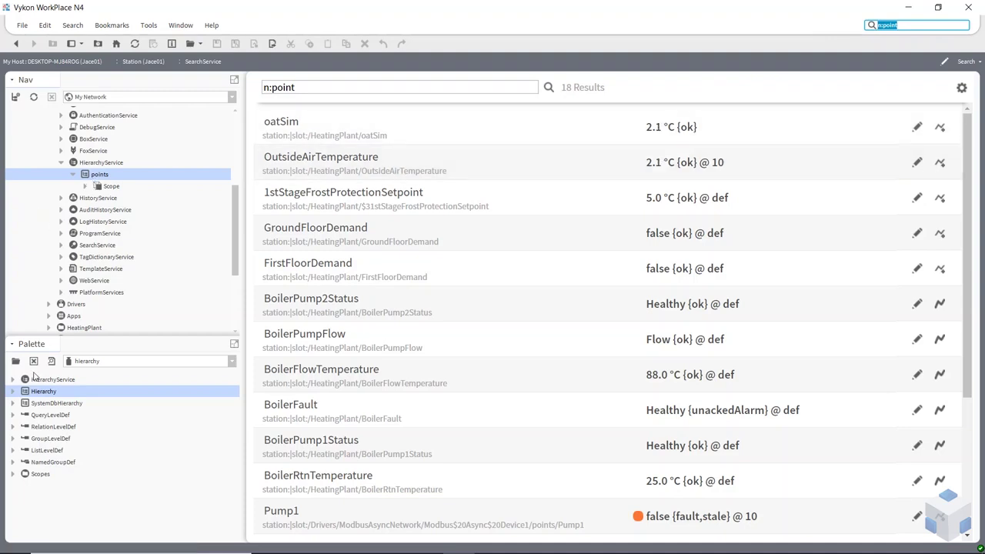
Step: Add a QueryLevelDef component to the points hierarchy, keeping its default name
left_click(45, 416)
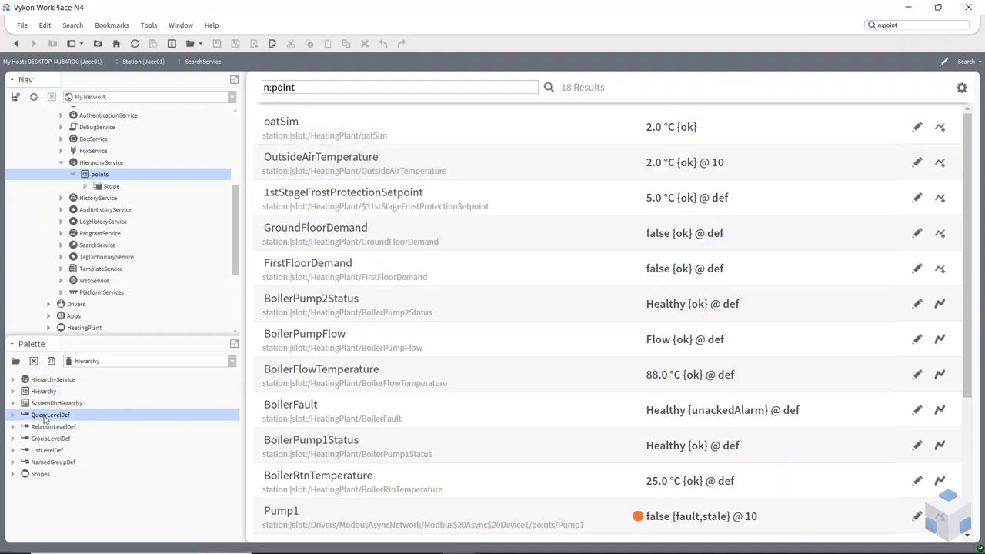
left_click_drag(43, 417, 99, 177)
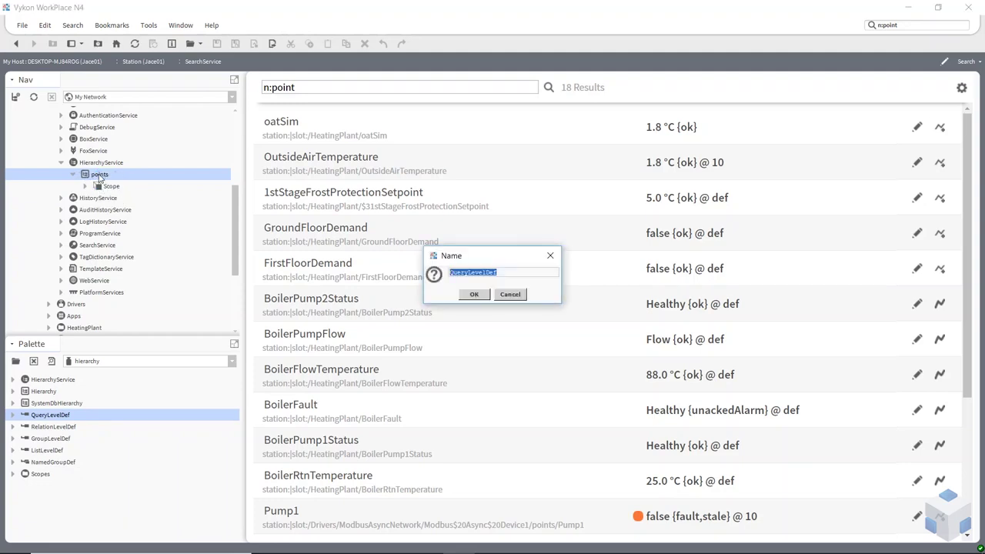
left_click(468, 295)
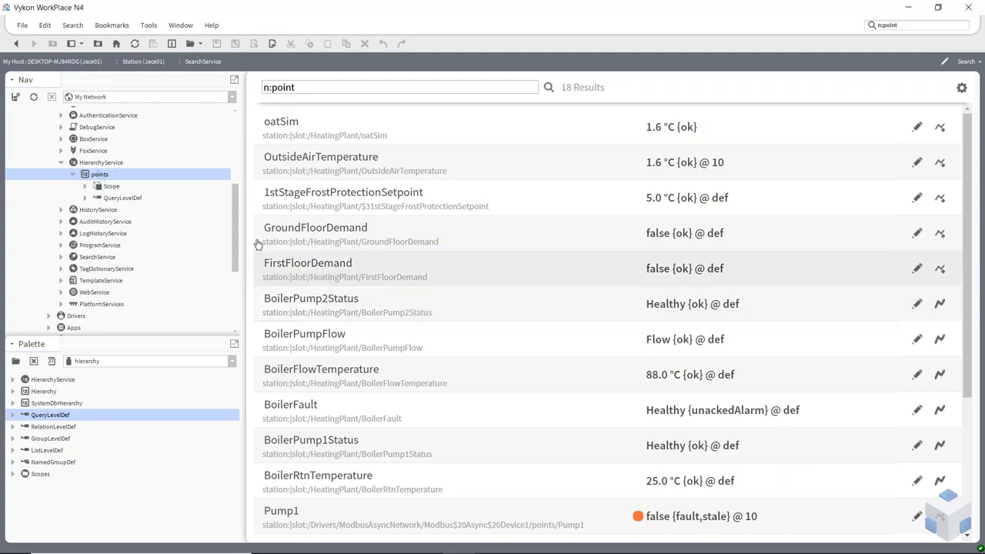
Step: Set the Query of the QueryLevelDef in the points hierarchy to the copied n:point text and save it
double_click(125, 202)
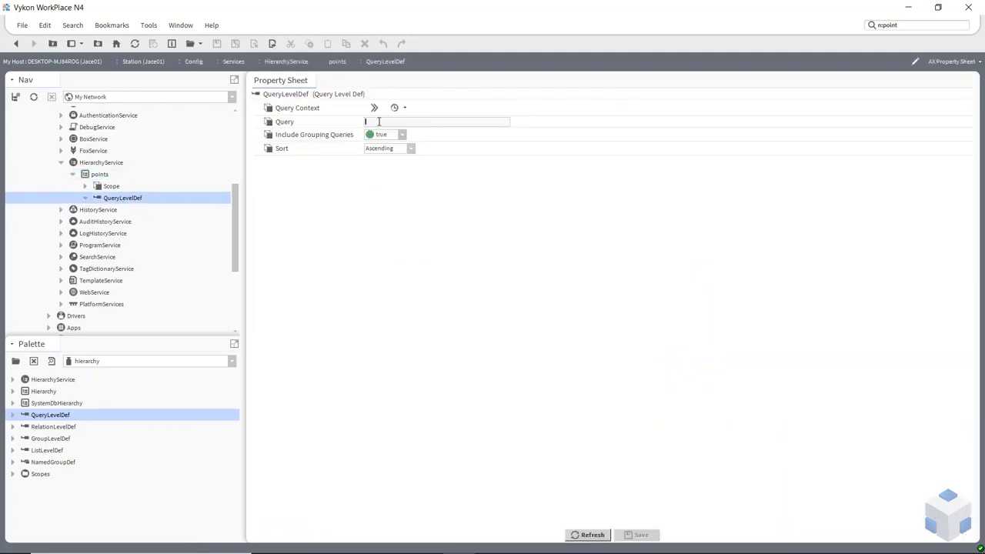
left_click(380, 123)
key("ctrl+v")
left_click(641, 534)
Step: Refresh the station's Hierarchy node, expand it, and open the points hierarchy to review its points
scroll(125, 232, "down", 4)
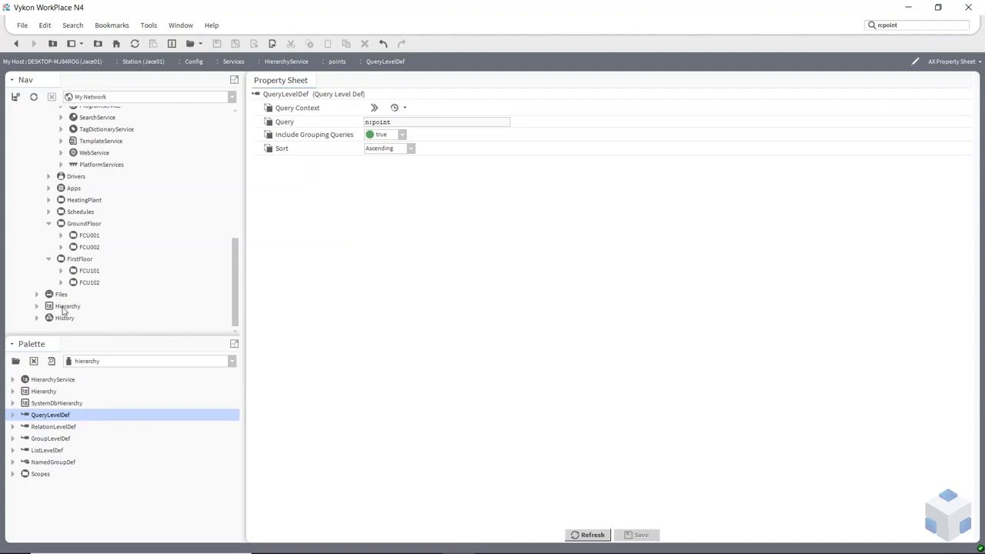
right_click(64, 310)
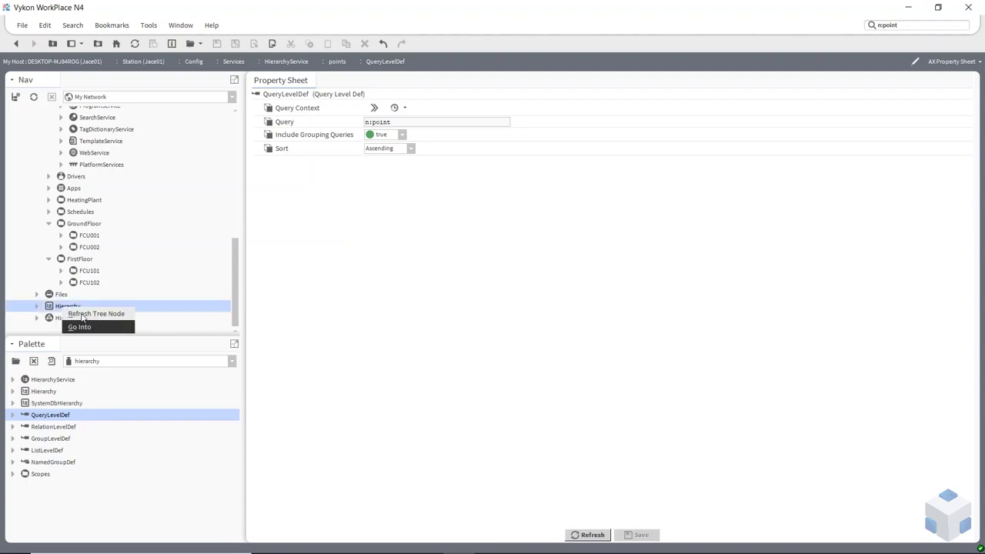
left_click(83, 314)
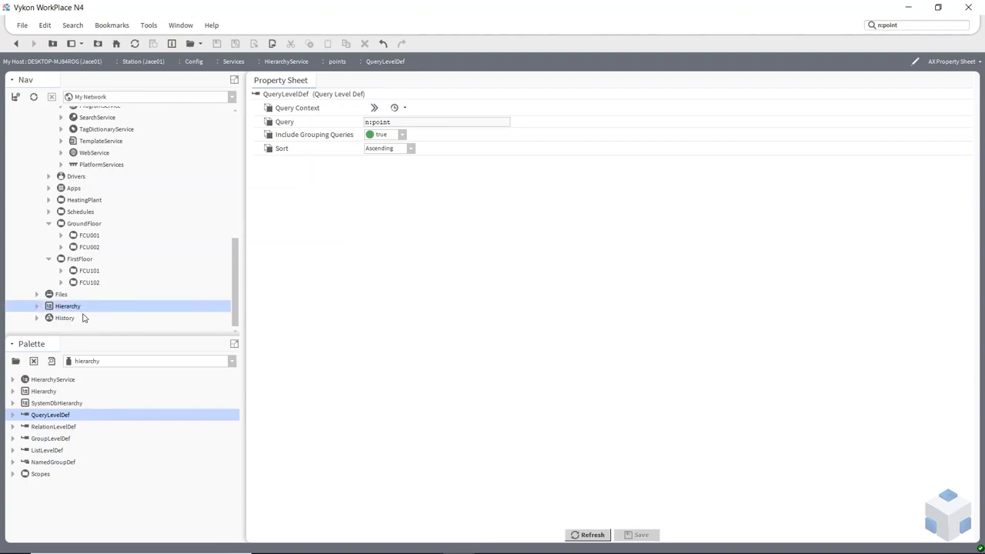
left_click(37, 305)
left_click(75, 316)
key("F2")
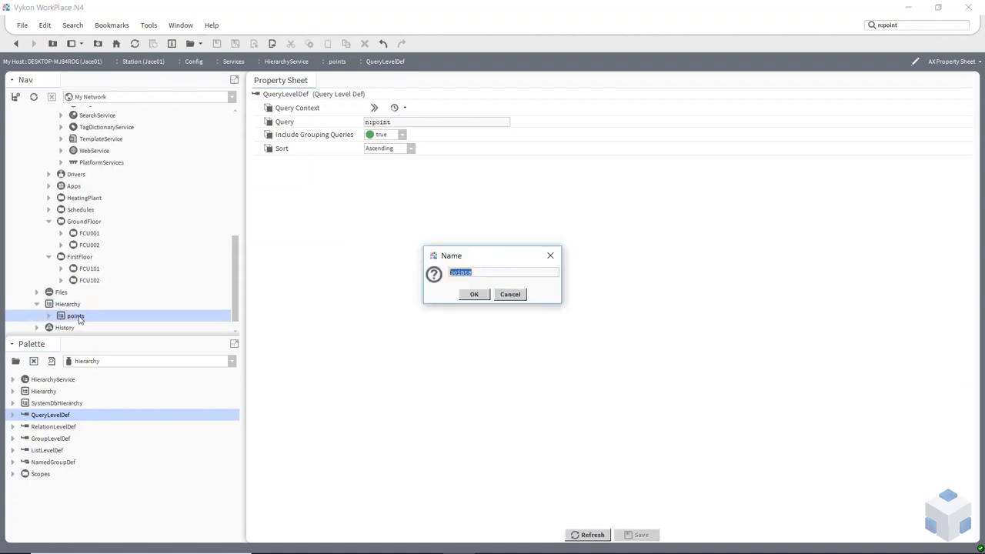
left_click(510, 294)
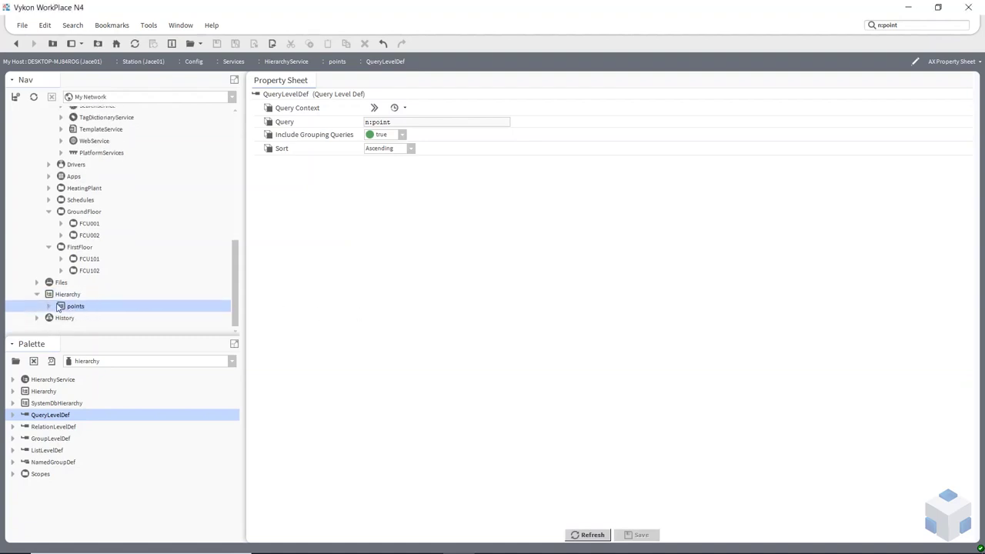
left_click(49, 306)
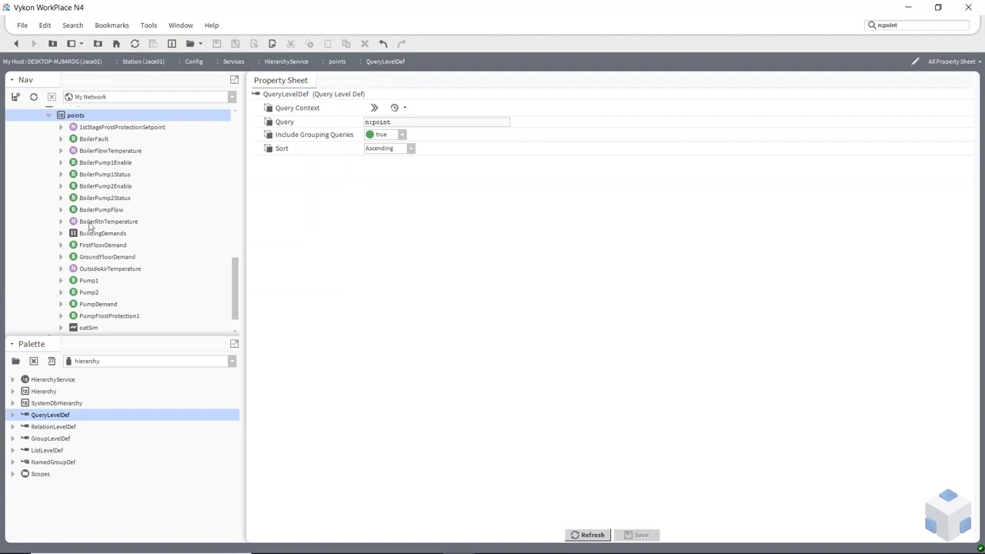
double_click(77, 118)
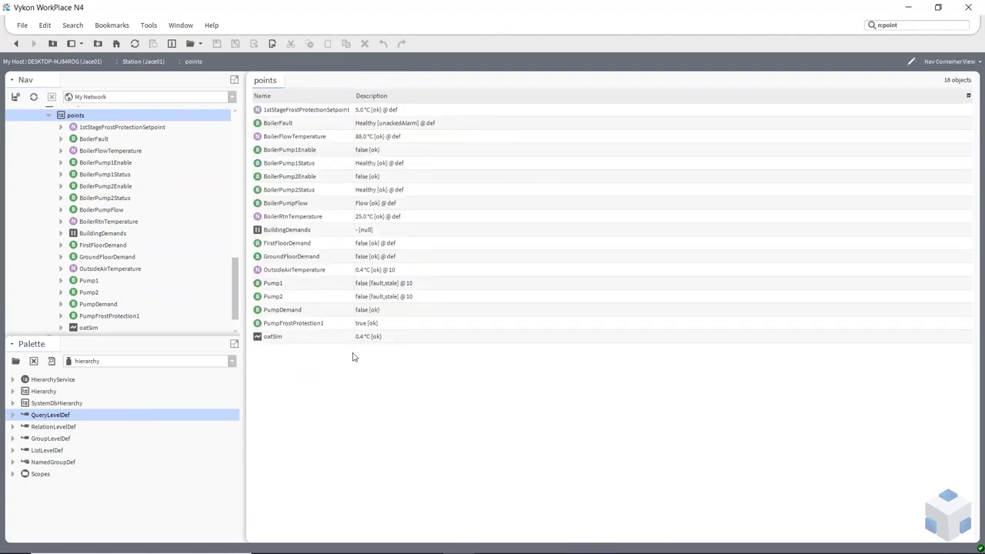
scroll(146, 262, "up", 4)
scroll(117, 284, "down", 3)
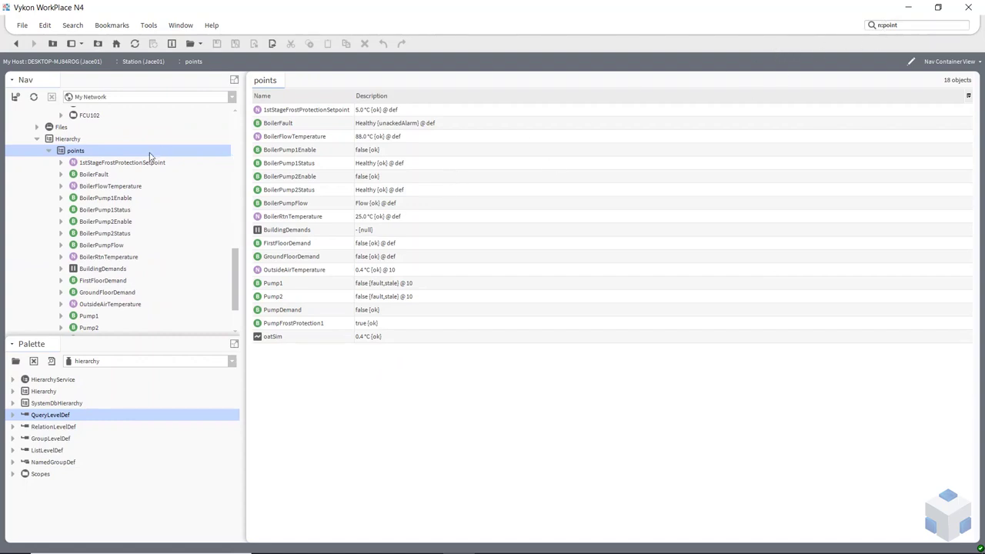
Step: Add a second Hierarchy component named fcu to the HierarchyService and expand it in the station tree
left_click(49, 152)
scroll(73, 264, "up", 1)
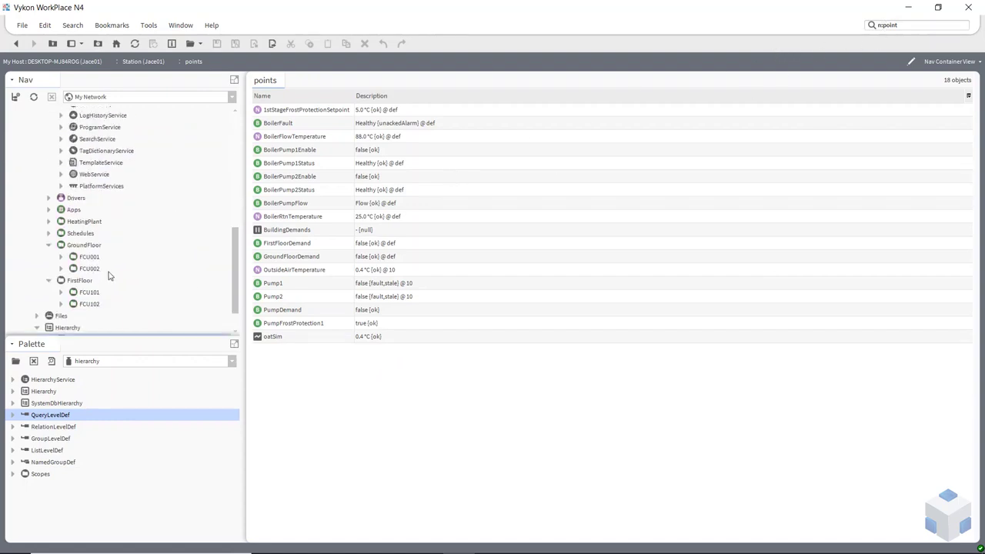
left_click(74, 246)
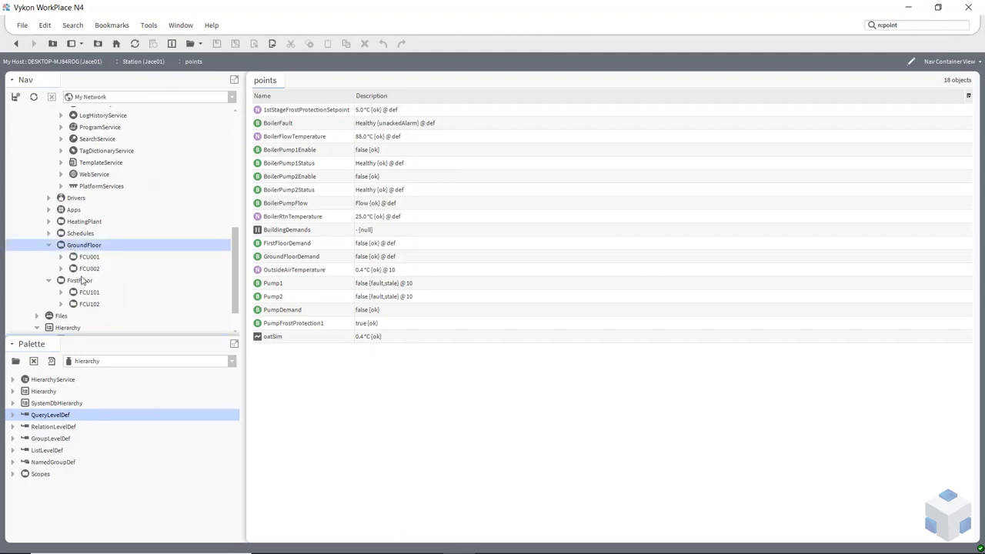
scroll(111, 233, "up", 5)
scroll(123, 257, "down", 3)
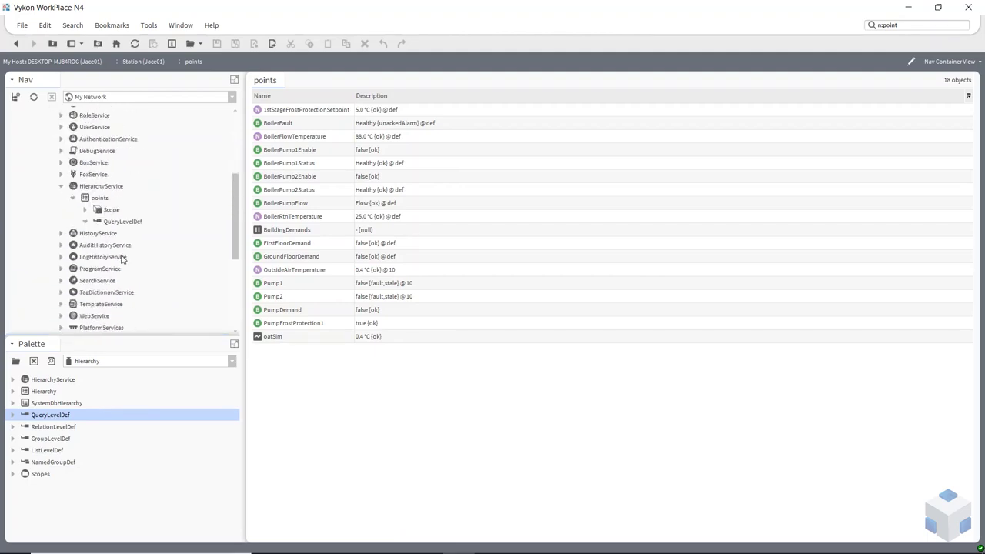
left_click_drag(40, 397, 104, 197)
type("fcu")
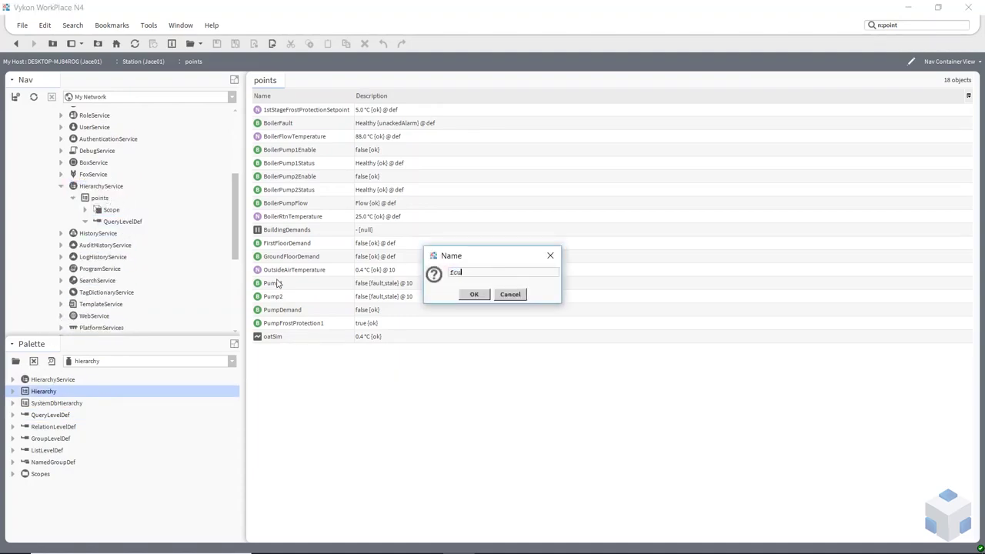
left_click(467, 296)
scroll(160, 261, "down", 3)
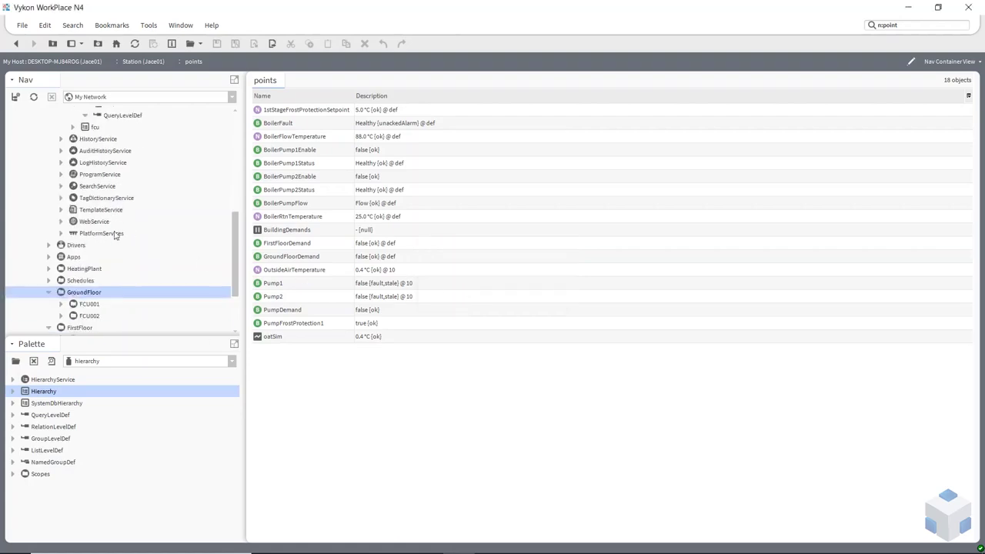
left_click(74, 127)
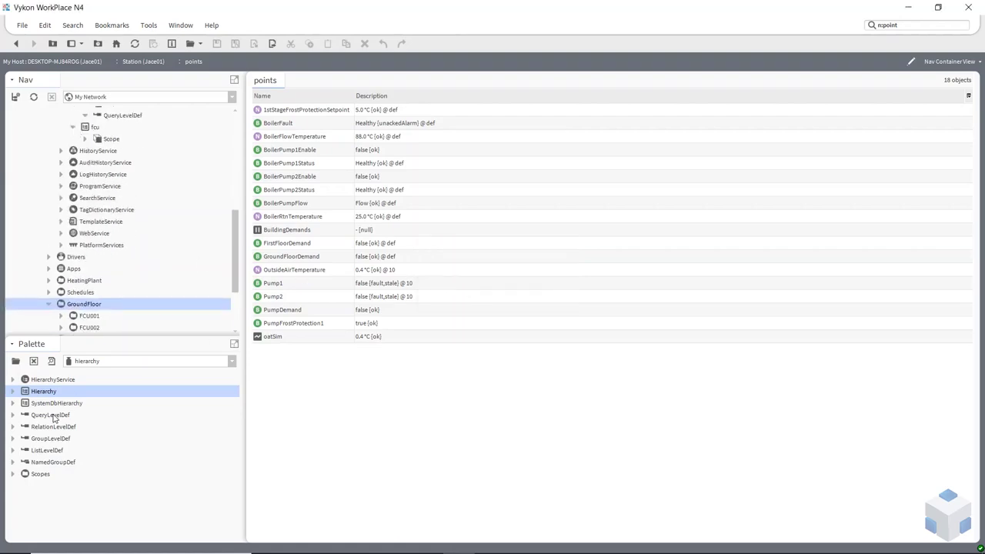
Step: Add a GroupLevelDef with its default name to the fcu hierarchy, set Group By to o:geoAddr and save
left_click_drag(49, 441, 94, 127)
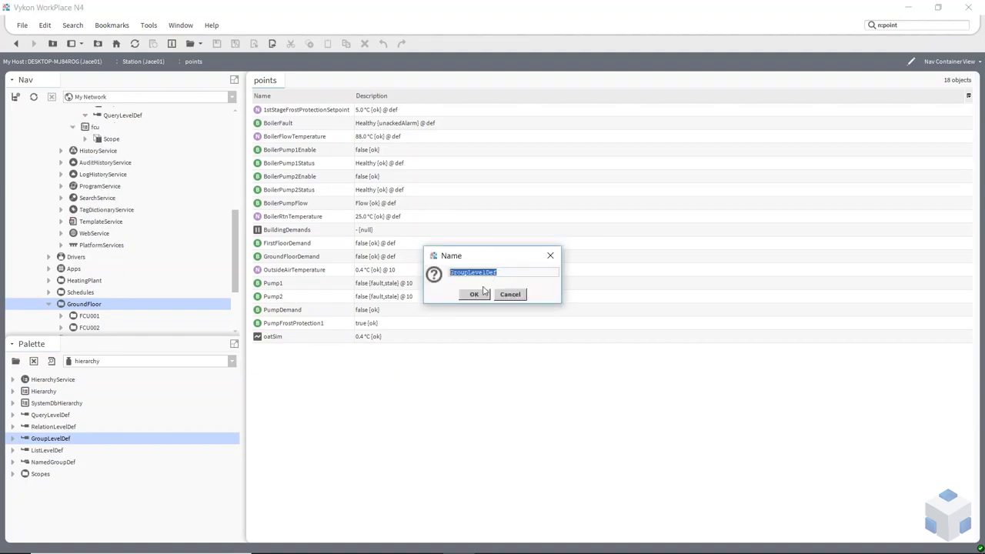
left_click(474, 295)
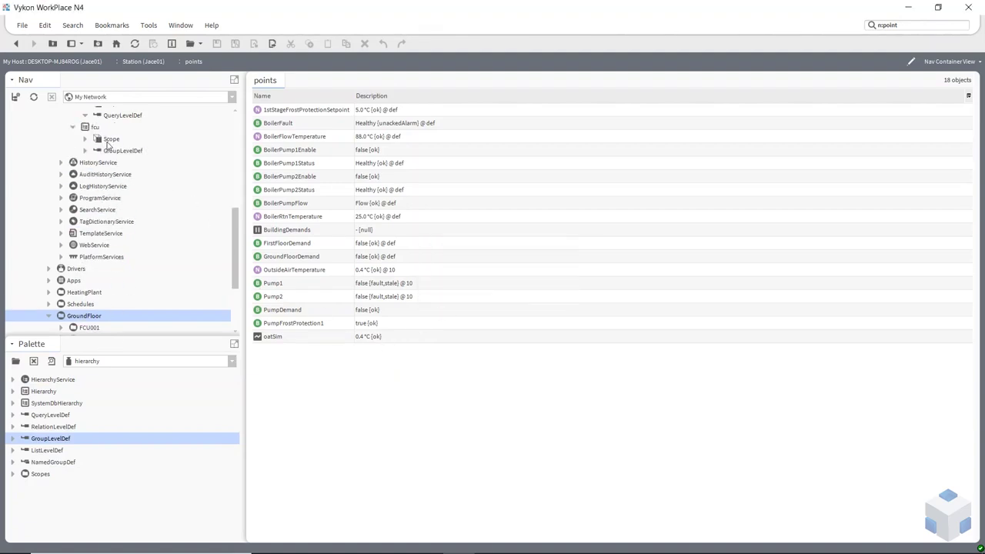
double_click(112, 151)
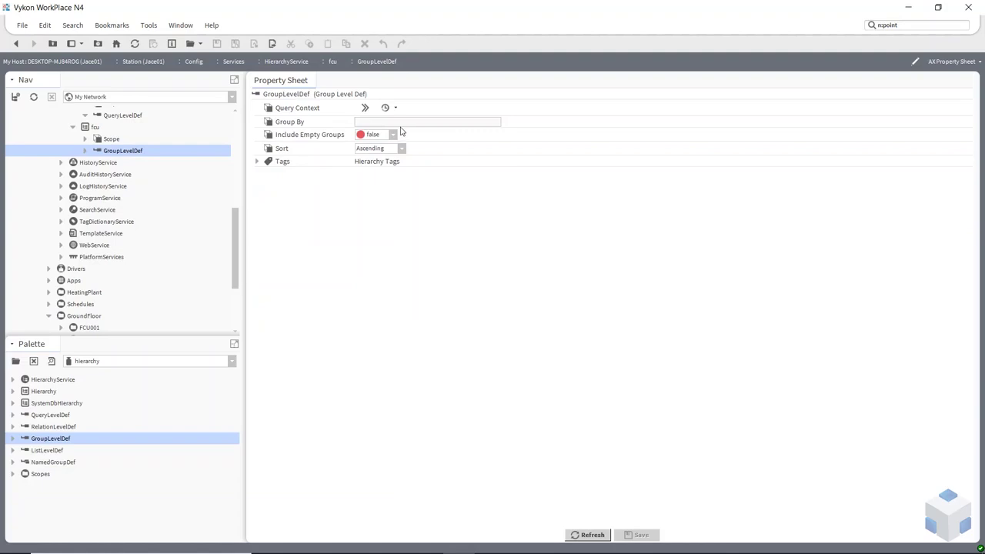
type("c:geoAddr")
left_click(643, 535)
Step: Add a QueryLevelDef with its default name to the fcu hierarchy, set its Query to o:fcu and save
left_click_drag(42, 420, 94, 127)
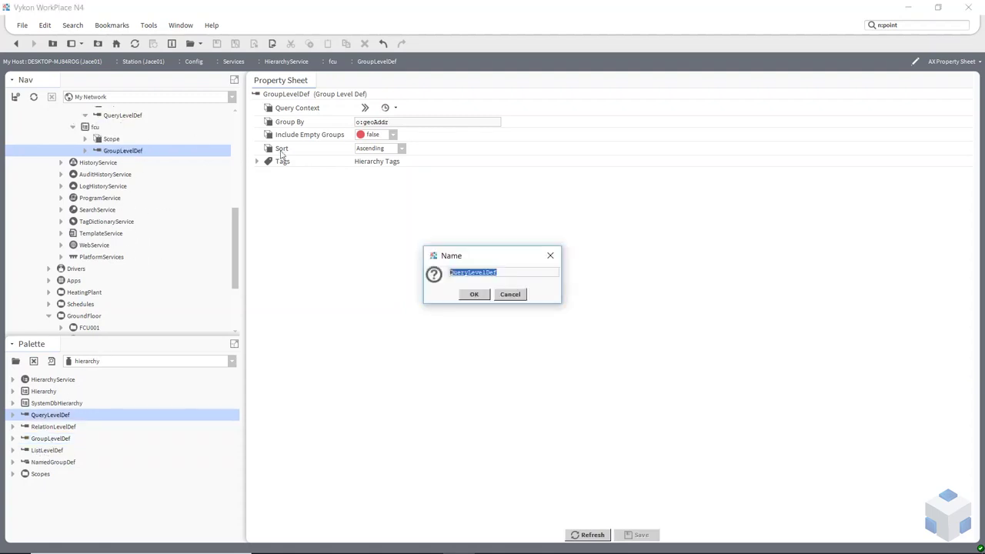
left_click(474, 295)
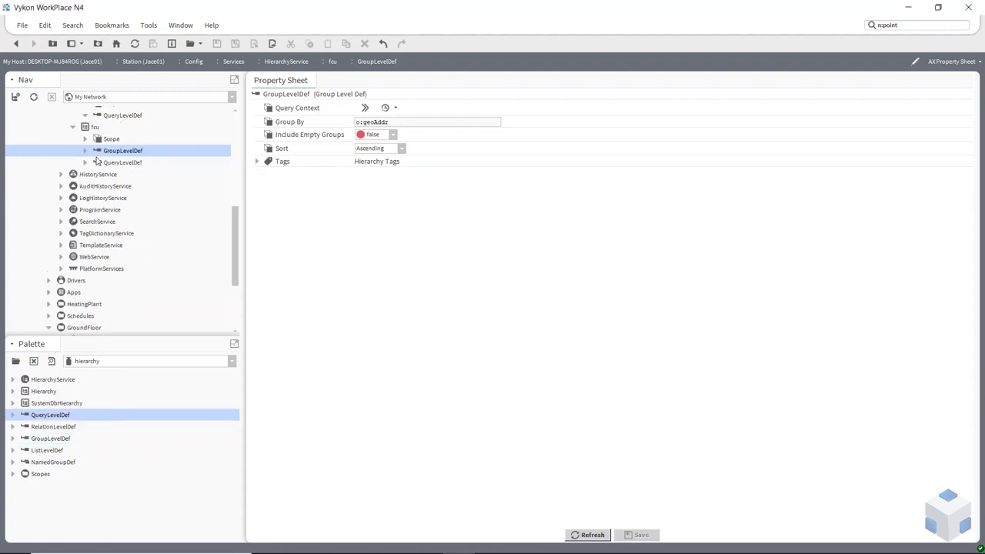
left_click(121, 163)
key("F2")
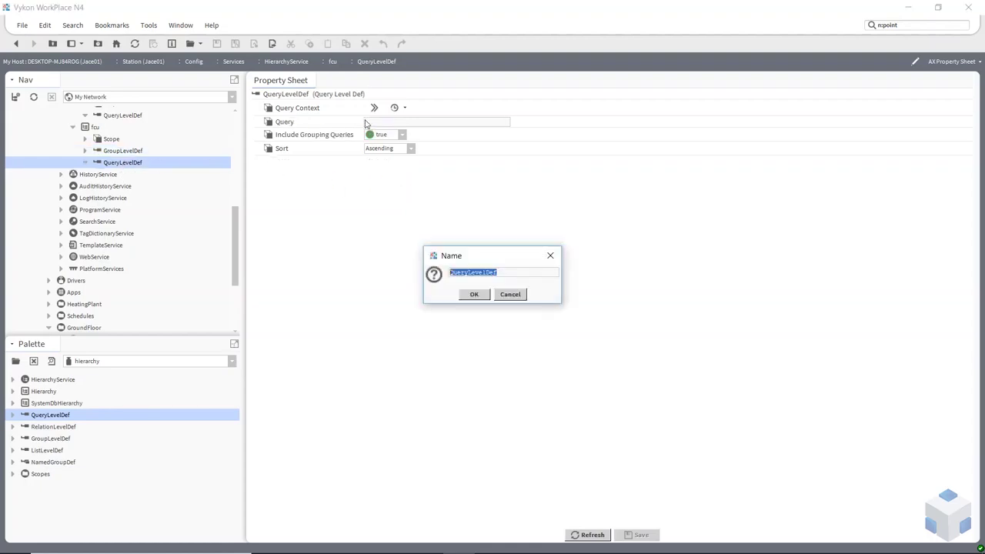
left_click(523, 293)
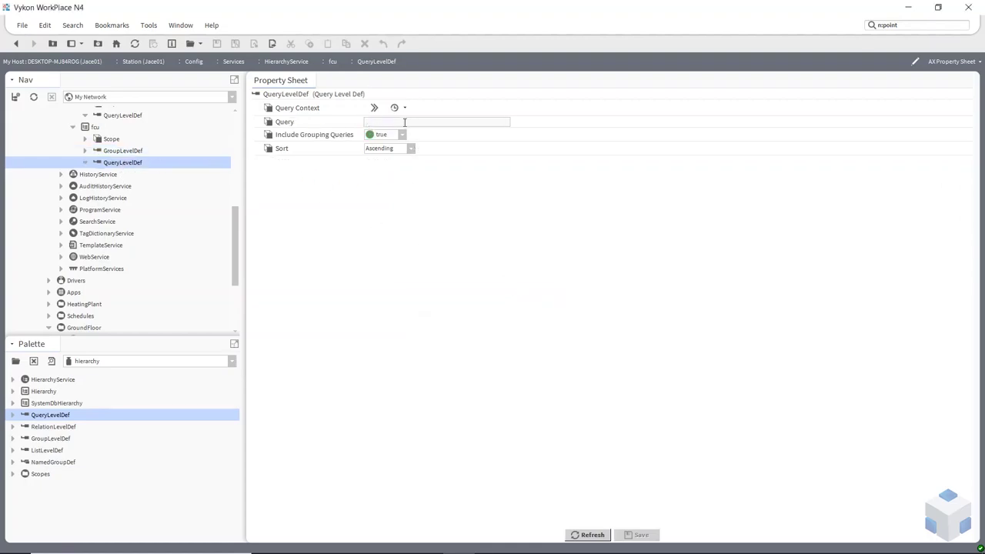
type("n:fcu")
left_click(640, 535)
Step: Refresh the Hierarchy node, expand fcu and its address group, and examine the fan coil units listed there
scroll(161, 231, "down", 3)
left_click(72, 297)
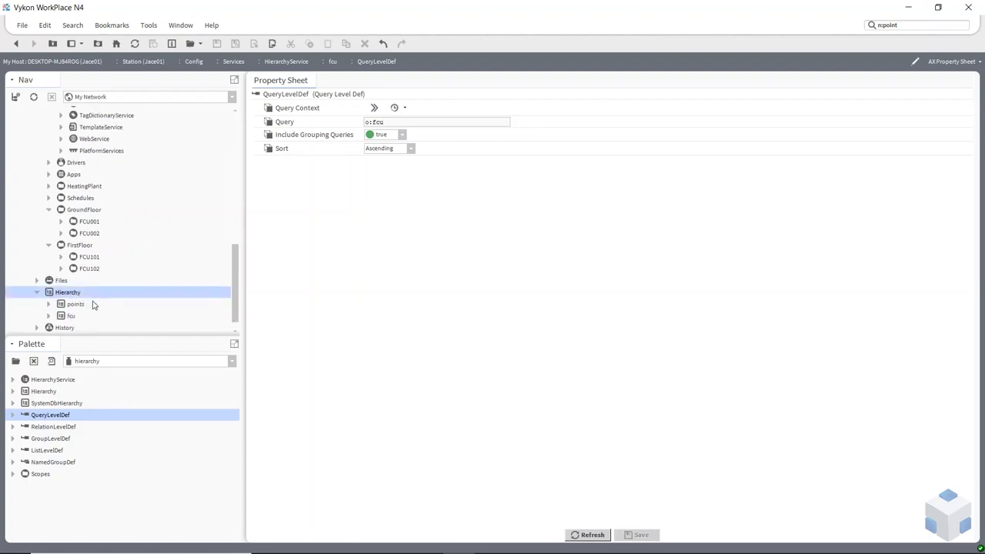
left_click(48, 316)
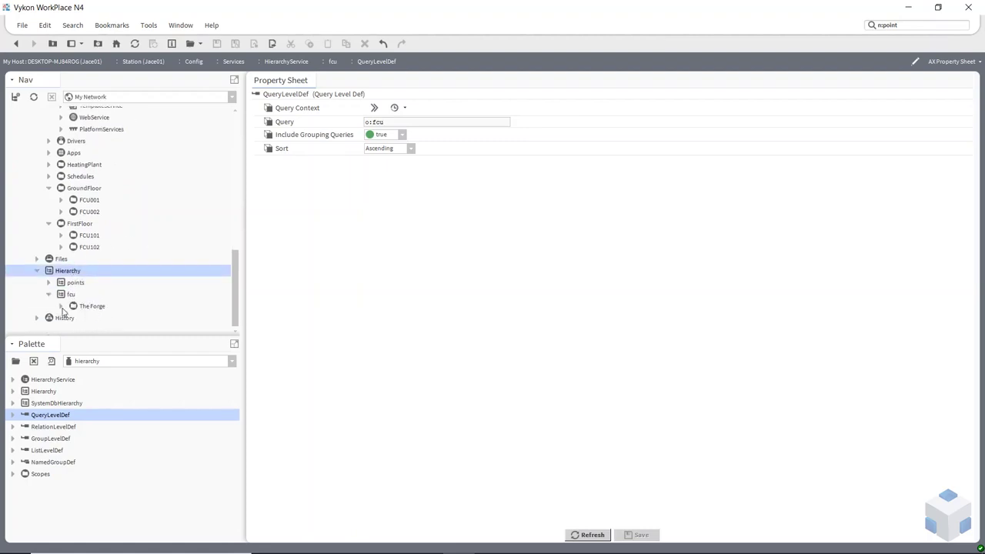
left_click(62, 307)
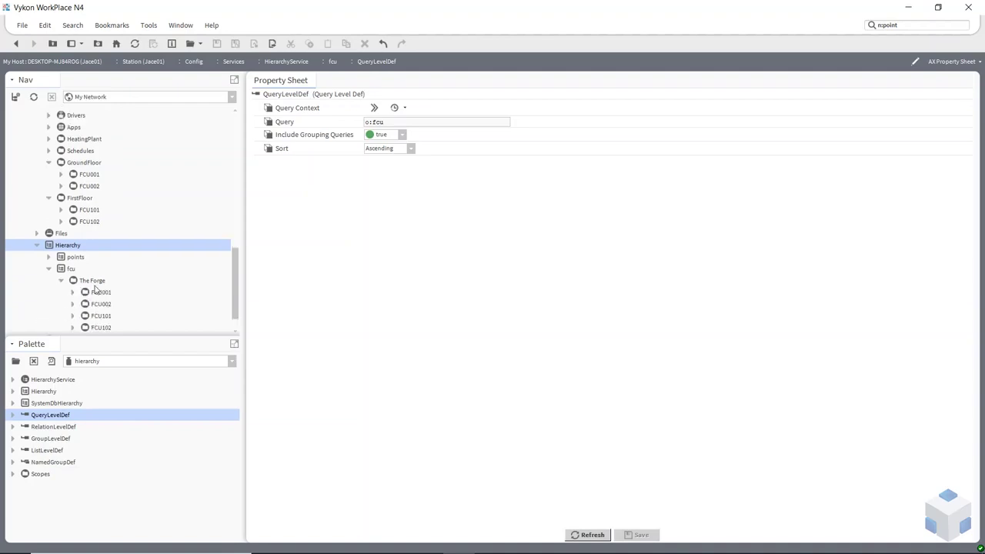
left_click(96, 271)
left_click(103, 294)
left_click(104, 306)
left_click(107, 271)
left_click(104, 282)
left_click(107, 294)
left_click(108, 305)
Step: Inspect the direct tags of FCU001 under GroundFloor, particularly o:geoAddr, and close the tag editor without changes
scroll(129, 254, "up", 2)
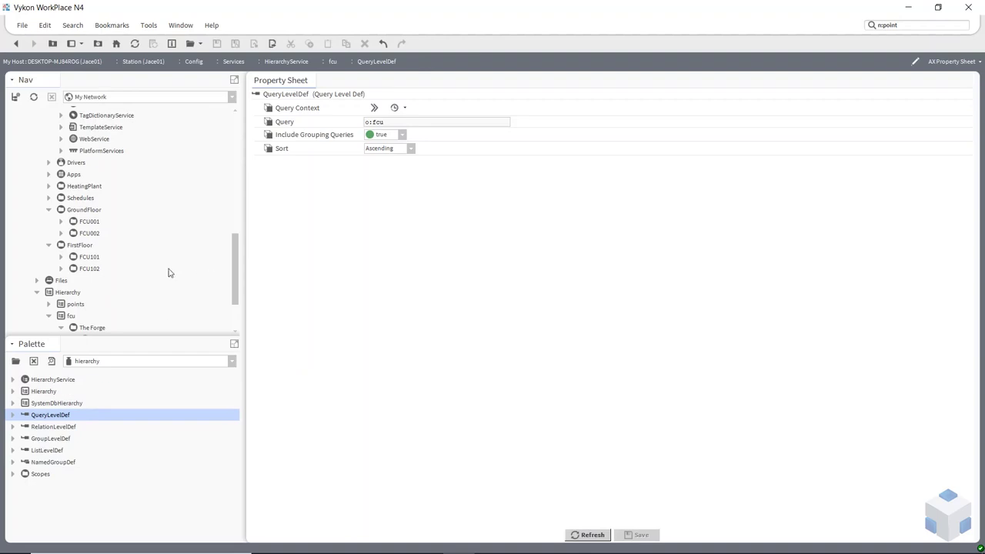
right_click(94, 222)
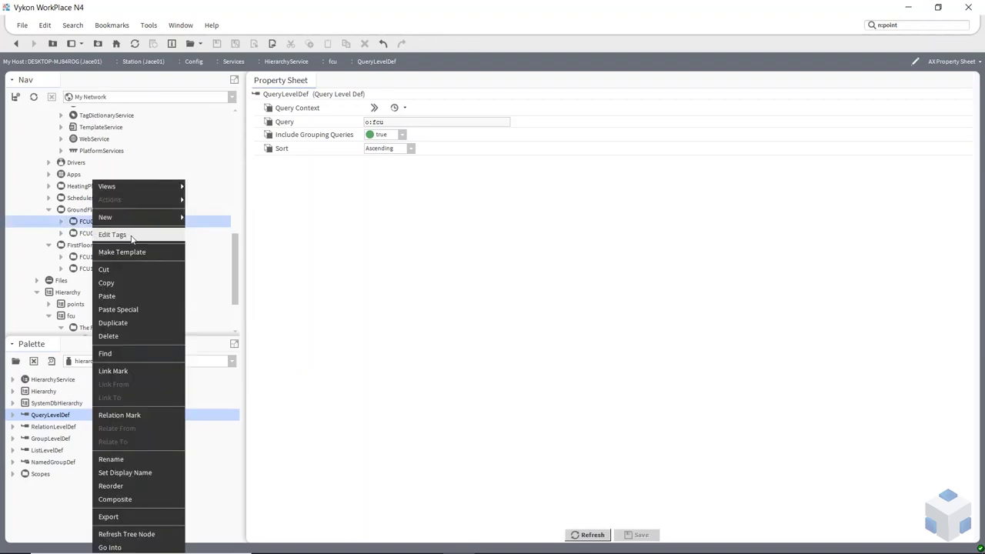
left_click(125, 233)
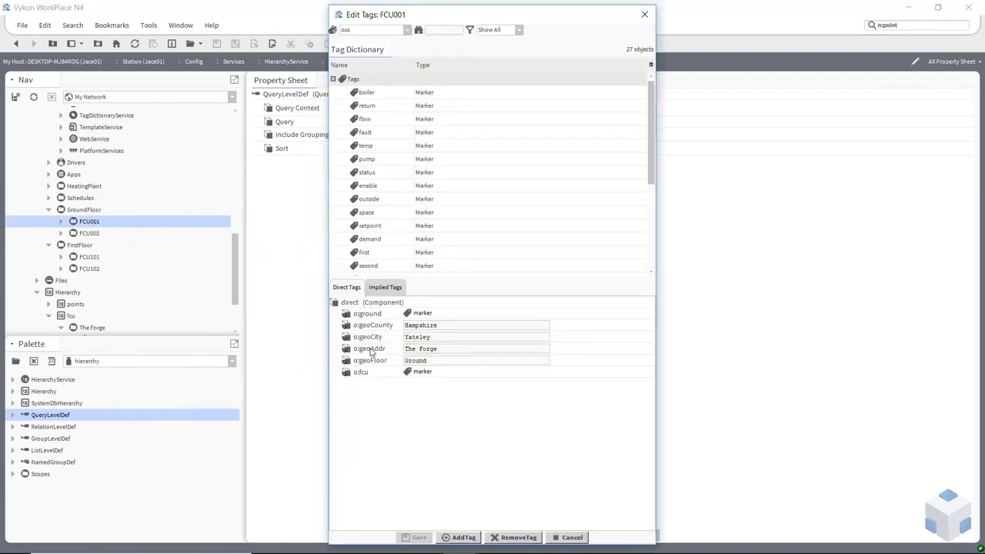
left_click_drag(451, 349, 384, 353)
left_click(572, 537)
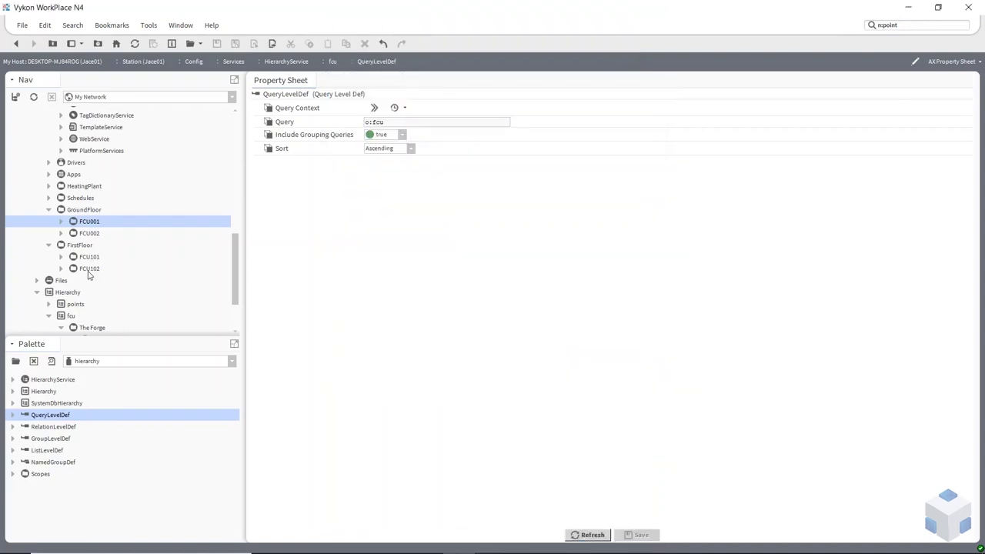
scroll(107, 314, "down", 2)
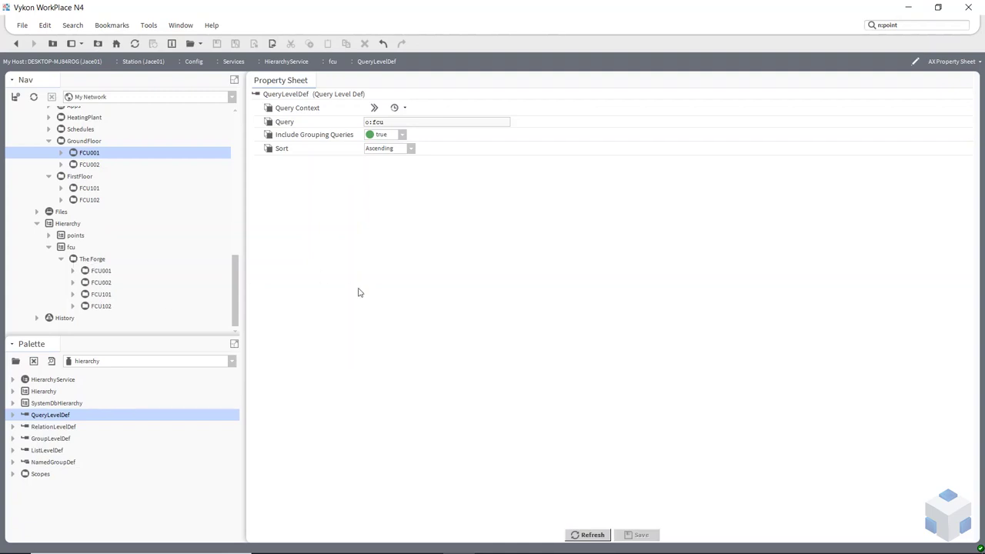
Step: Open the fcu hierarchy's property sheet and duplicate its GroupLevelDef, keeping the suggested name
left_click(54, 47)
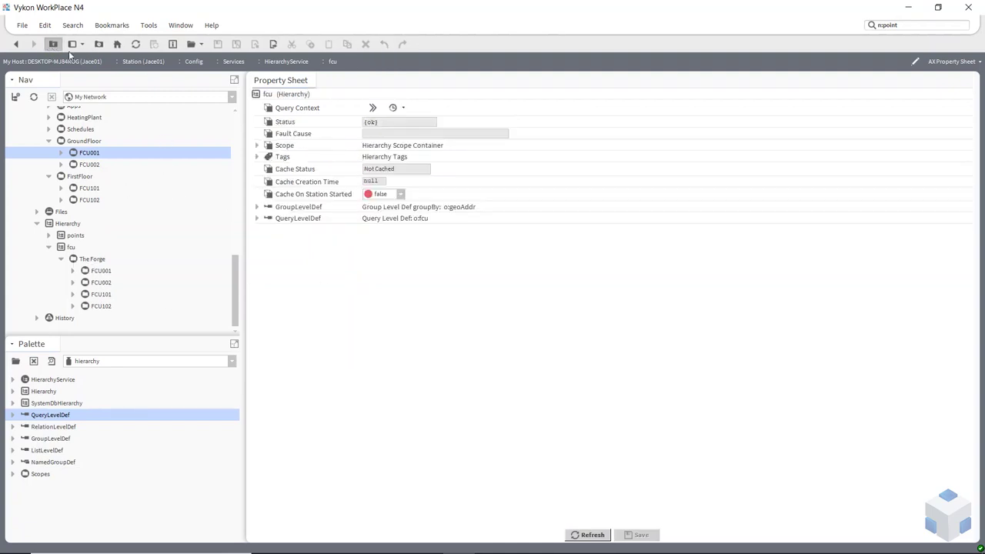
right_click(306, 206)
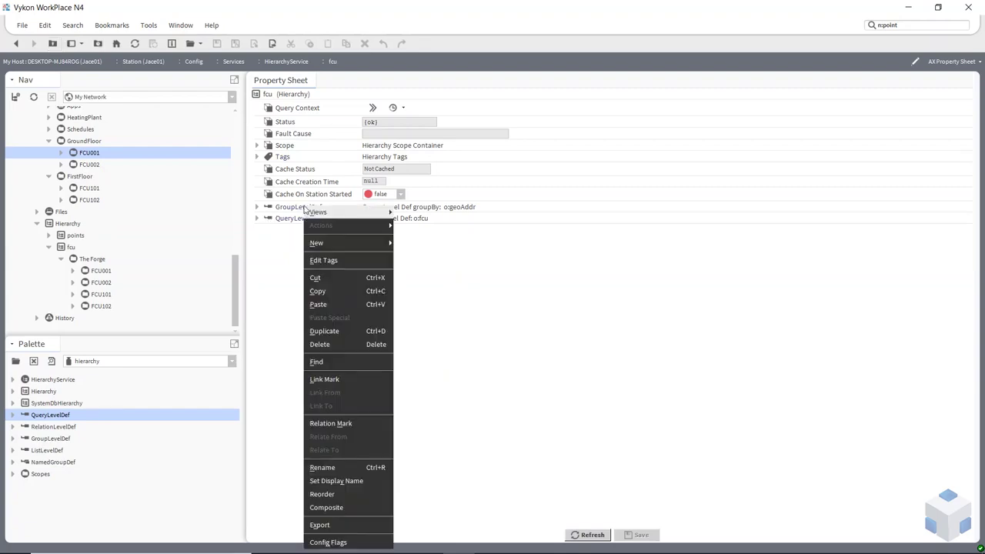
left_click(346, 331)
left_click(467, 294)
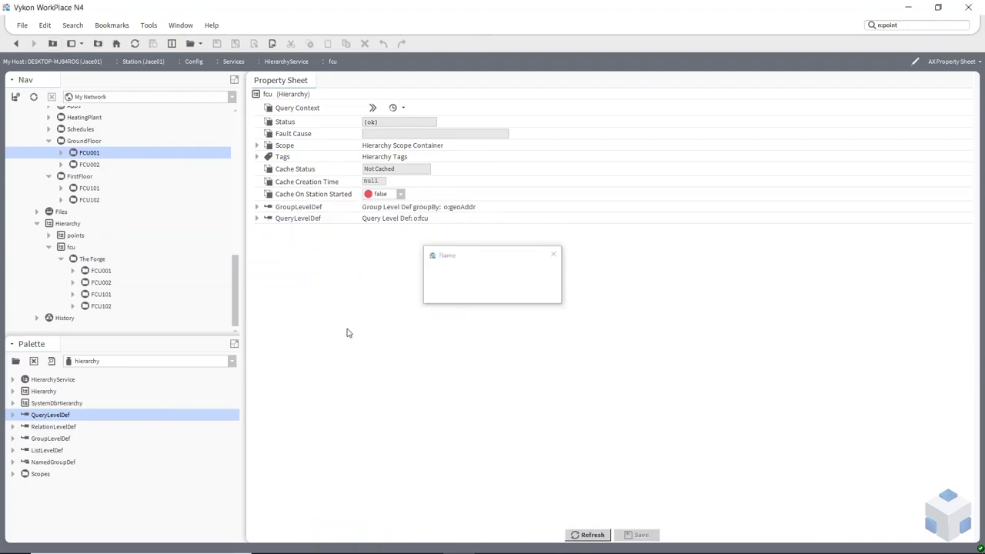
left_click(468, 293)
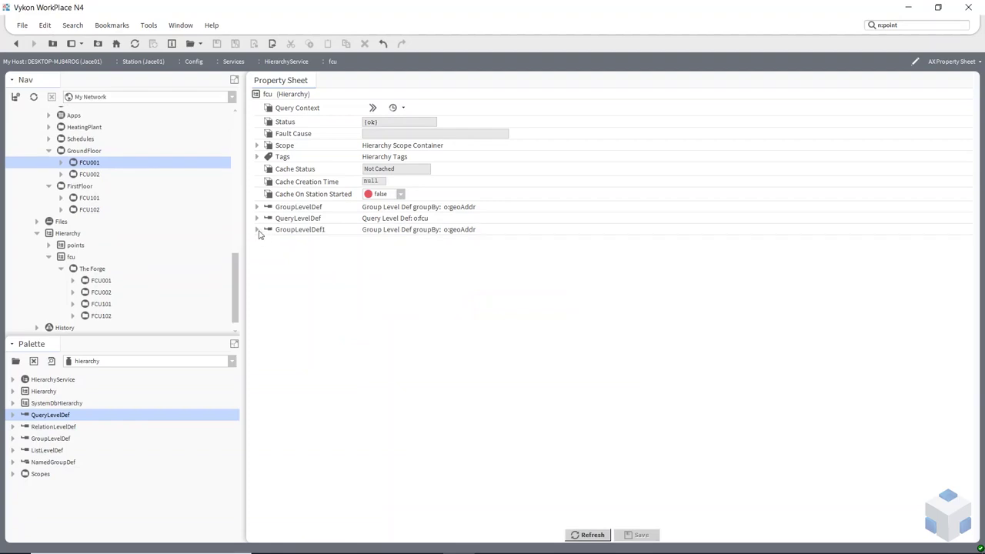
Step: Set the Group By of the fcu hierarchy's duplicated GroupLevelDef1 to o:geoFloor and save
left_click(257, 229)
left_click(405, 259)
key("BackSpace")
key("BackSpace")
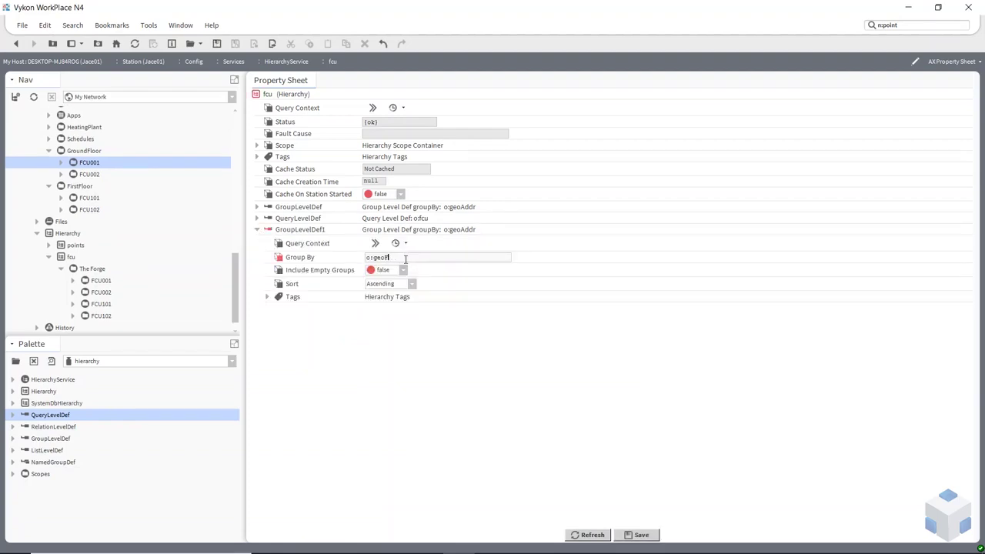
left_click(637, 534)
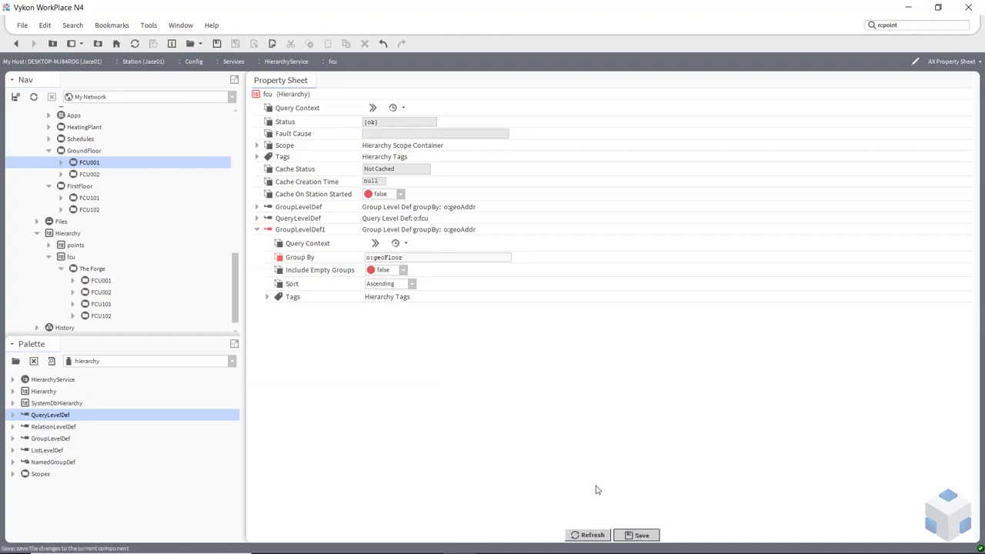
Step: Reorder the fcu hierarchy so GroupLevelDef1 sits above QueryLevelDef, and expand QueryLevelDef's properties
right_click(272, 95)
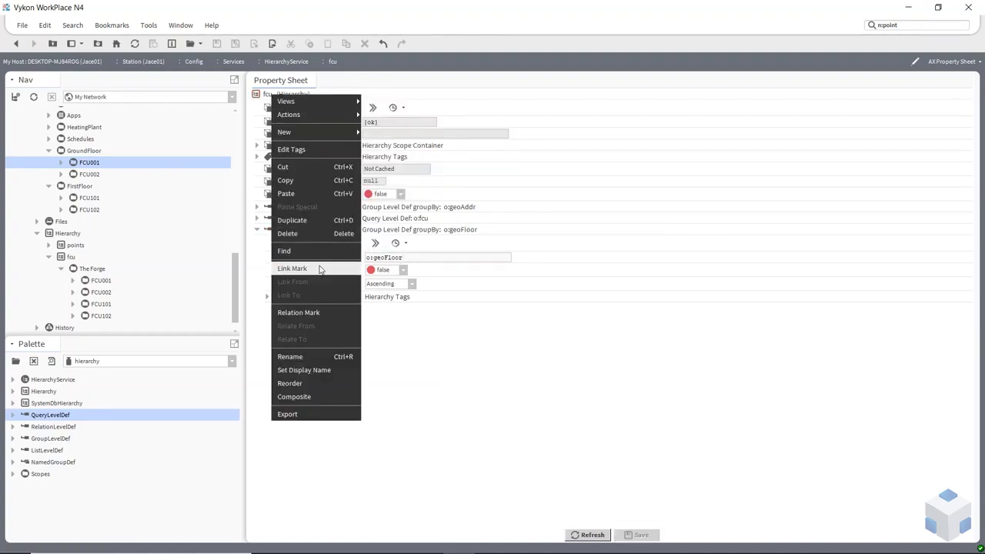
left_click(300, 383)
left_click(452, 244)
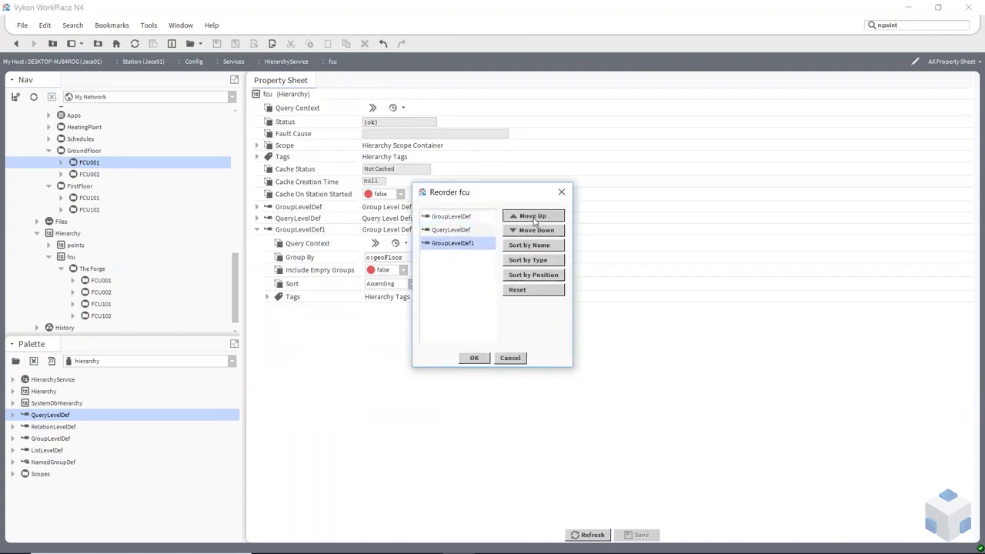
left_click(533, 216)
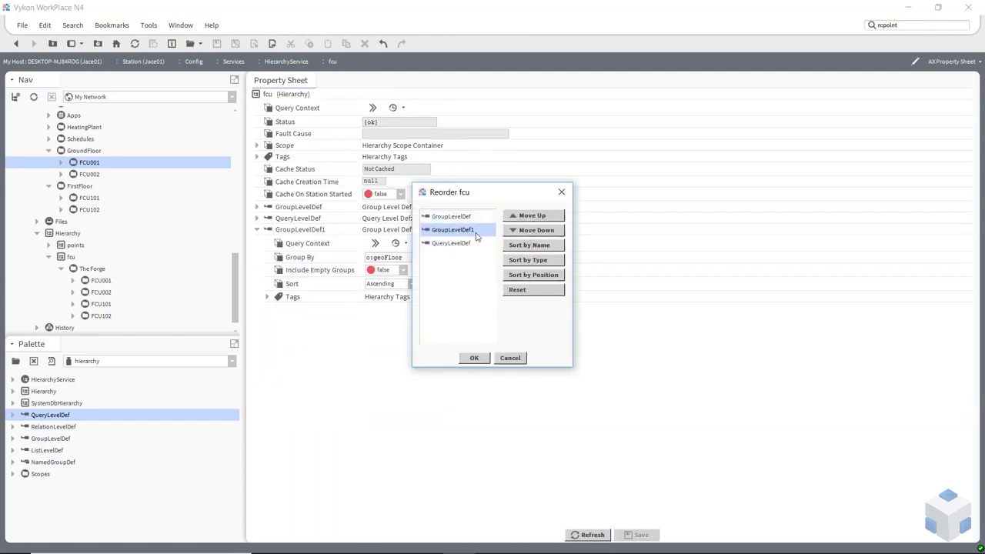
left_click(473, 358)
left_click(257, 296)
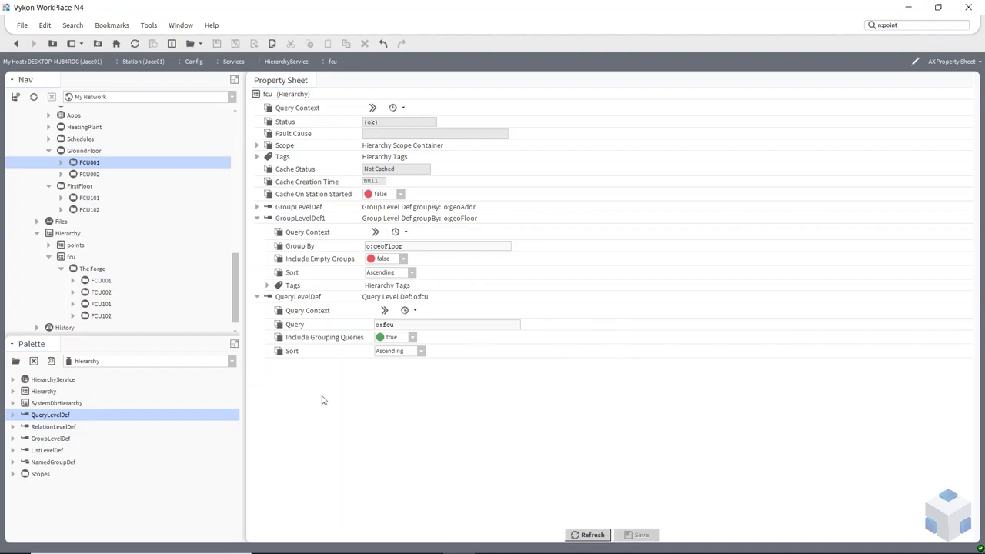
Step: Refresh the Hierarchy node and examine how fcu groups the fan coil units by address and floor
scroll(146, 284, "down", 1)
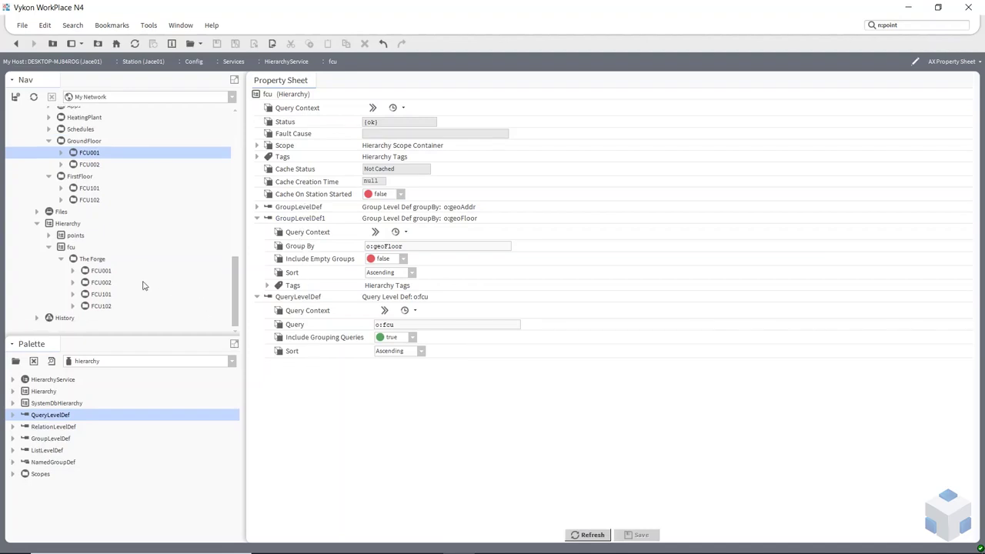
right_click(63, 225)
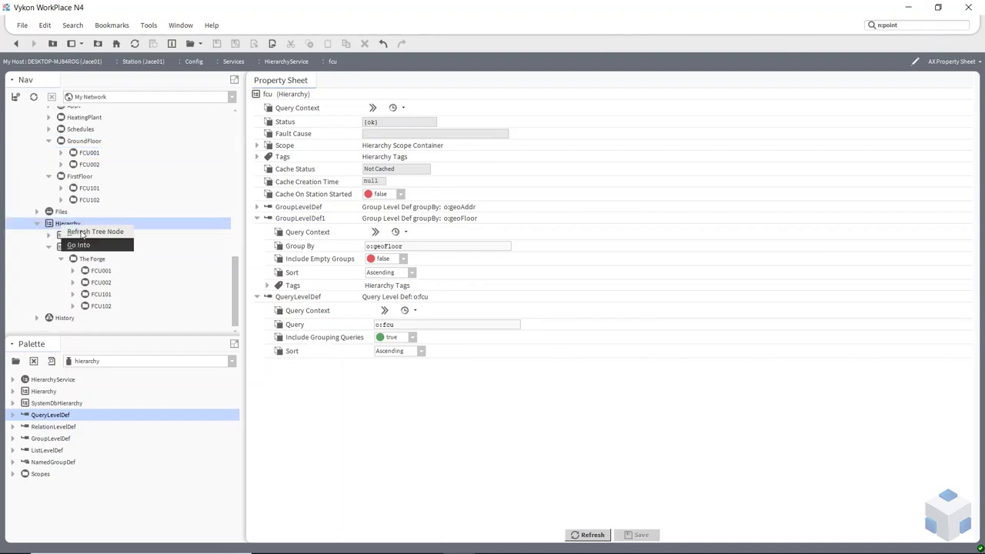
left_click(63, 229)
left_click(49, 306)
left_click(62, 307)
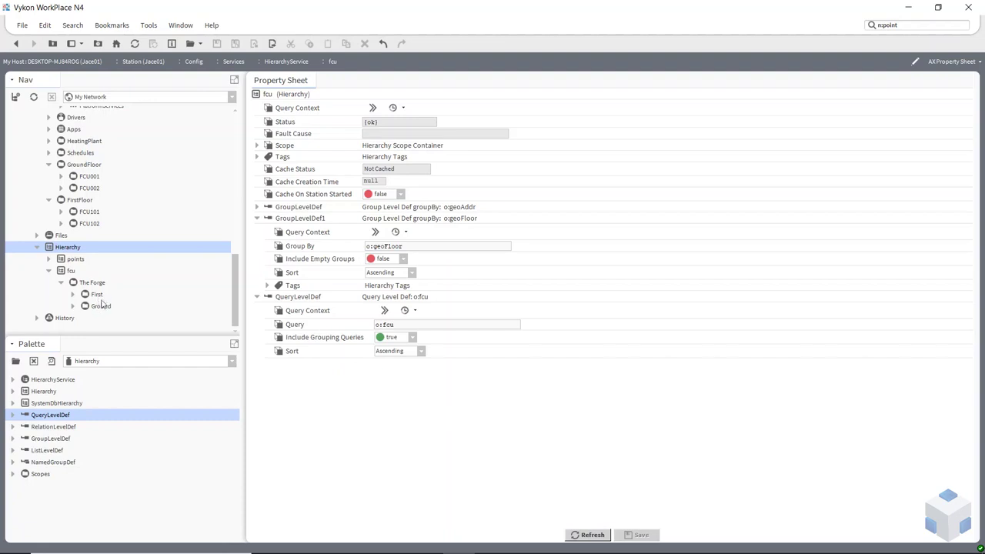
left_click(74, 296)
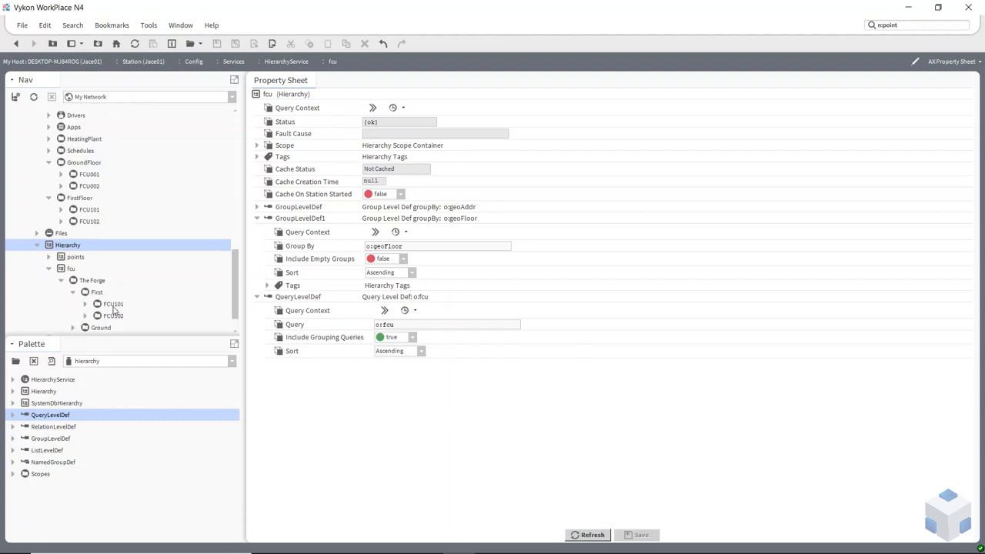
left_click(108, 304)
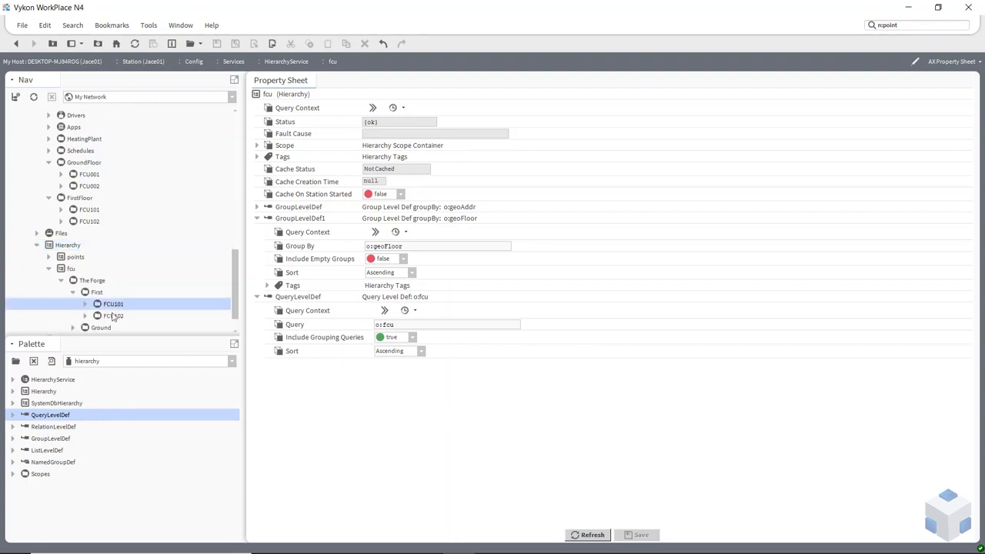
scroll(77, 317, "down", 1)
left_click(73, 306)
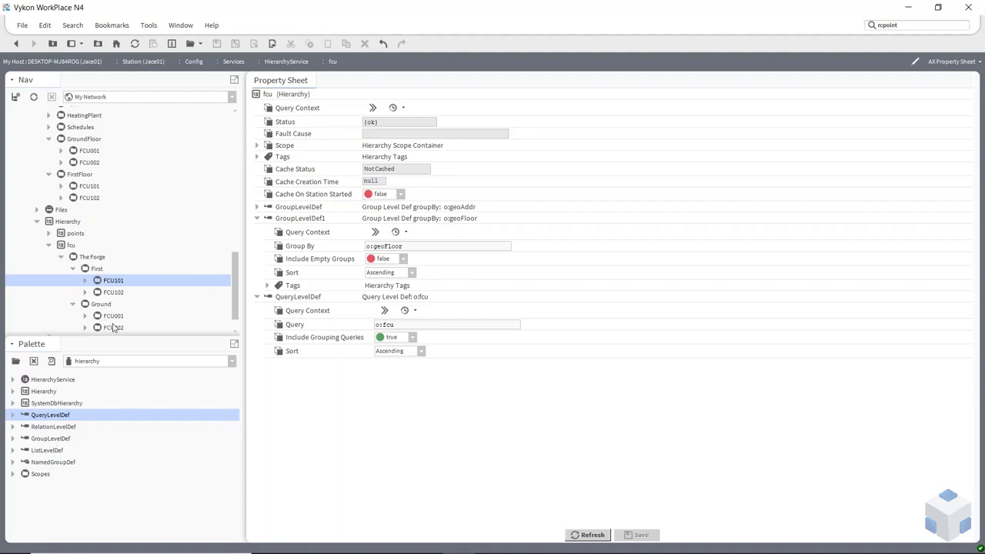
Step: View the station's Config in the Metadata Browser and inspect the tags of the fan coil units under GroundFloor and FirstFloor
scroll(106, 246, "up", 2)
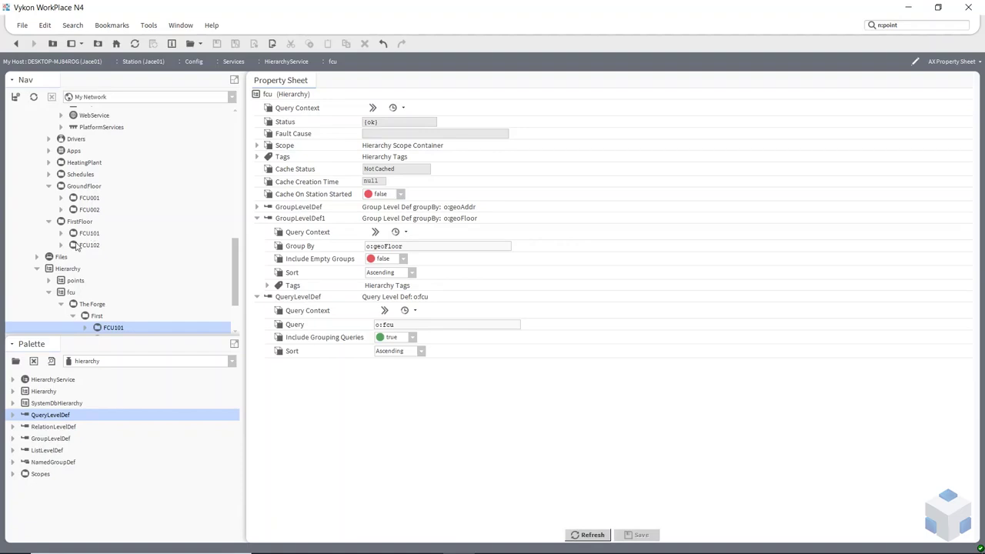
left_click(49, 186)
scroll(92, 222, "up", 10)
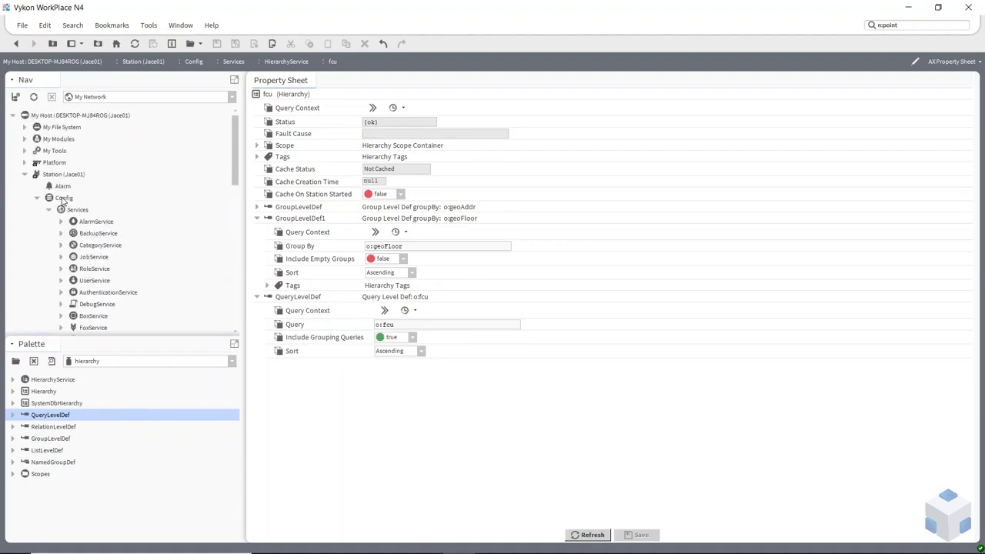
right_click(63, 200)
mouse_move(142, 188)
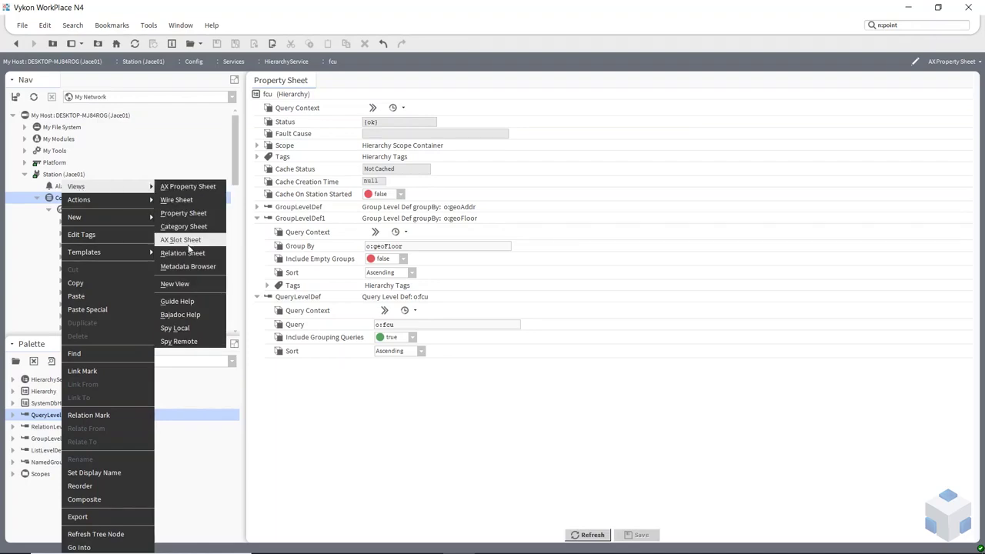
left_click(198, 267)
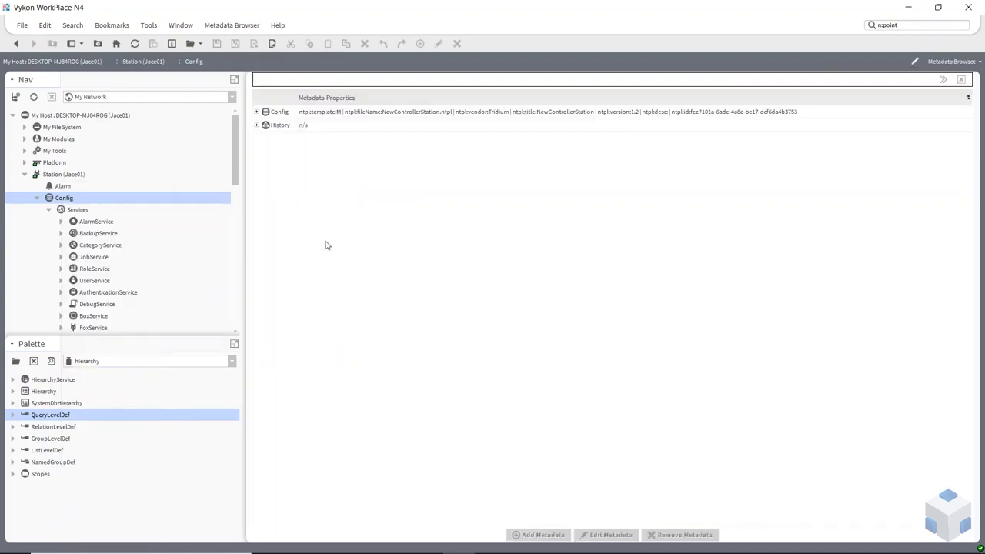
left_click(257, 112)
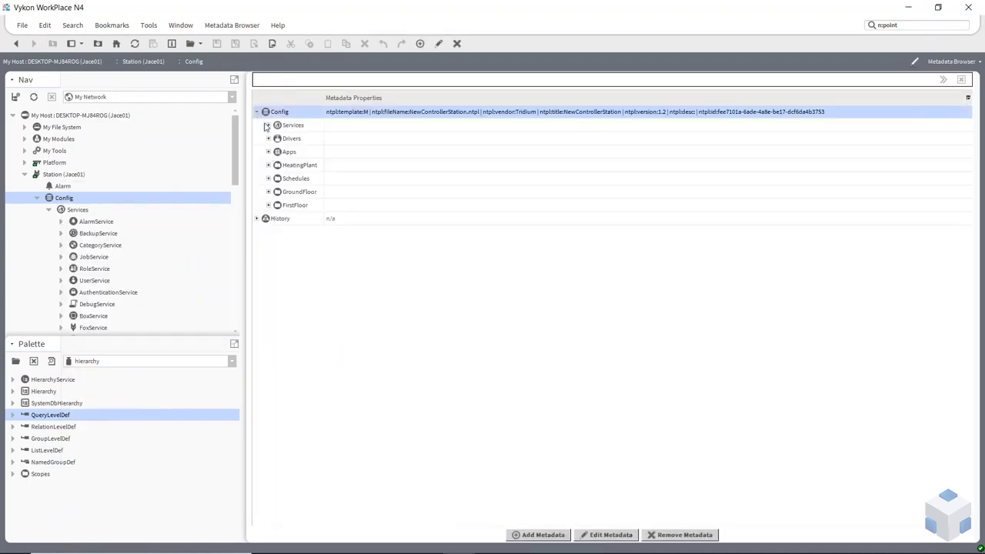
left_click(268, 192)
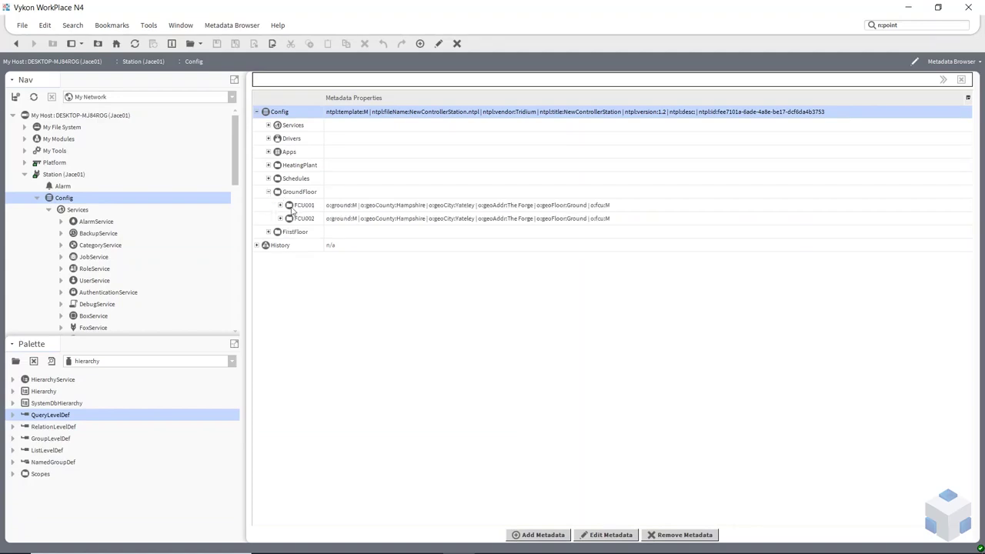
left_click(267, 232)
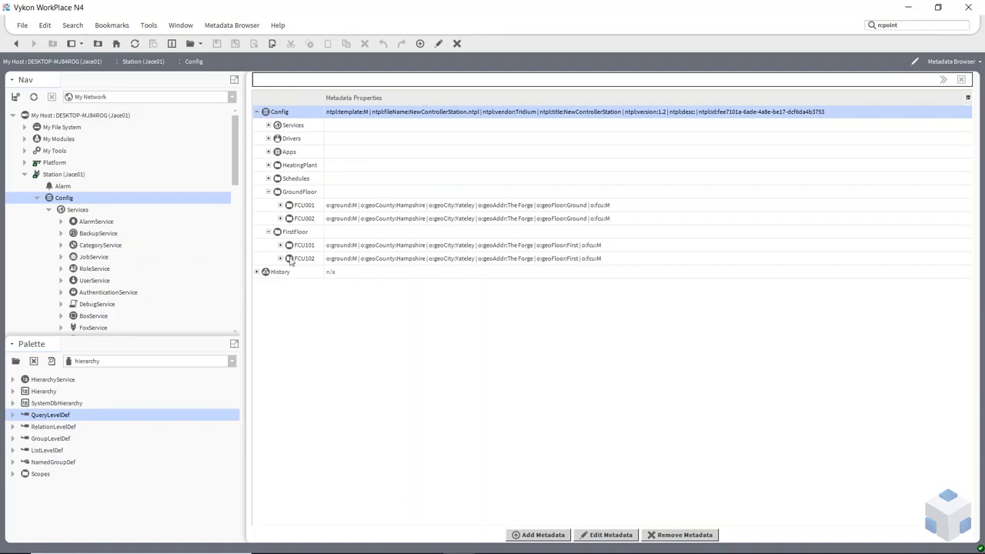
left_click(268, 192)
left_click(268, 205)
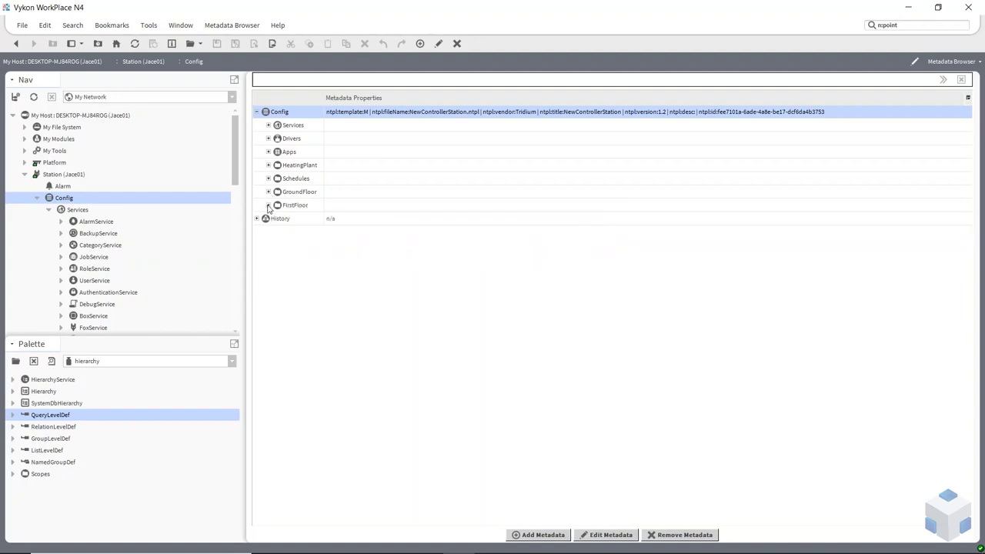
left_click(257, 112)
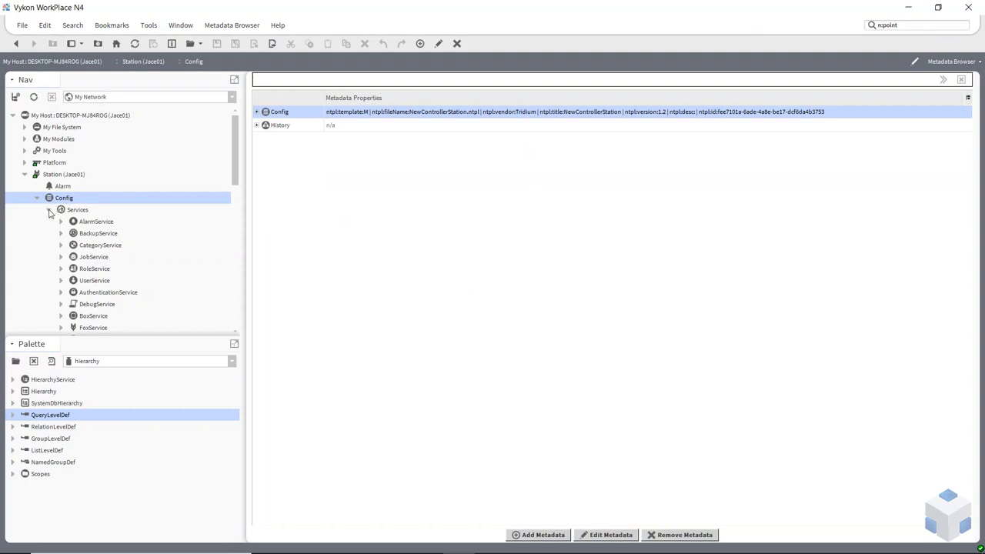
Step: Tidy the expanded navigation tree and add another Hierarchy with its default name to the HierarchyService
left_click(49, 212)
left_click(48, 282)
scroll(66, 266, "down", 3)
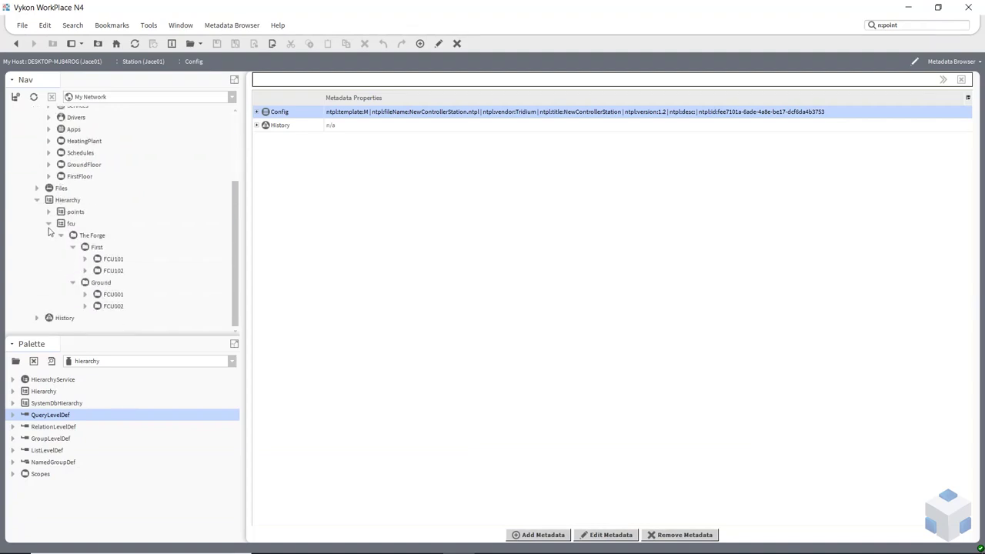
left_click(48, 224)
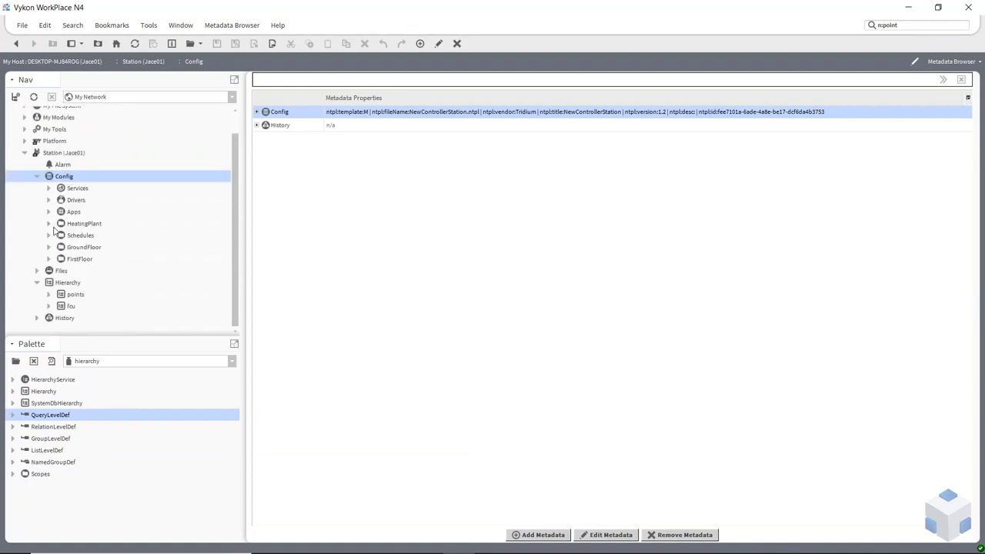
left_click(38, 283)
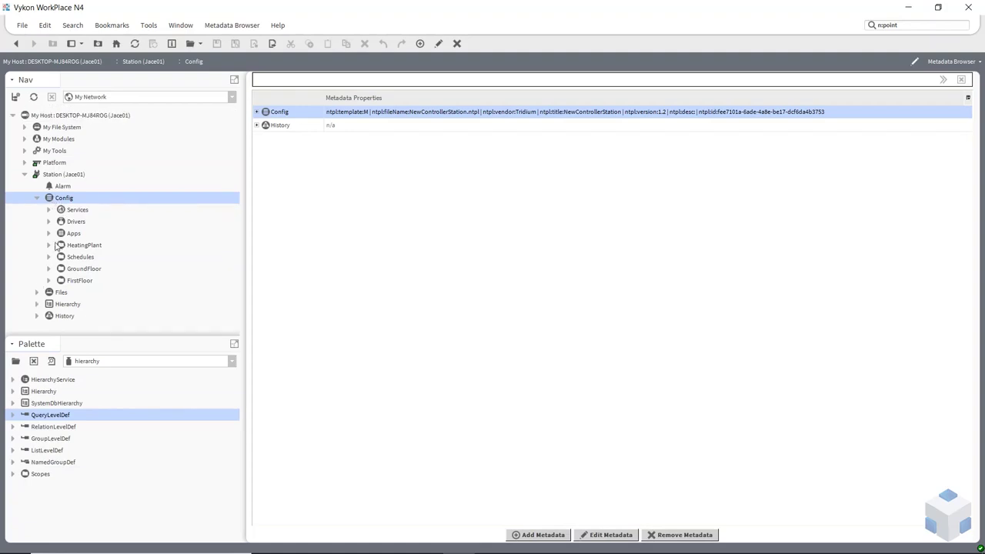
left_click(49, 210)
scroll(67, 230, "down", 4)
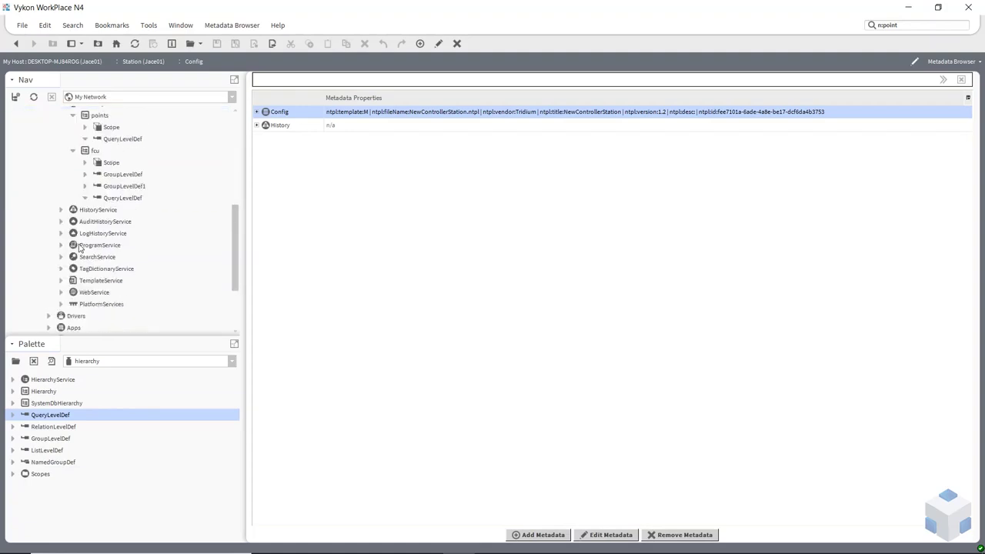
scroll(95, 190, "up", 2)
left_click(73, 186)
left_click(73, 198)
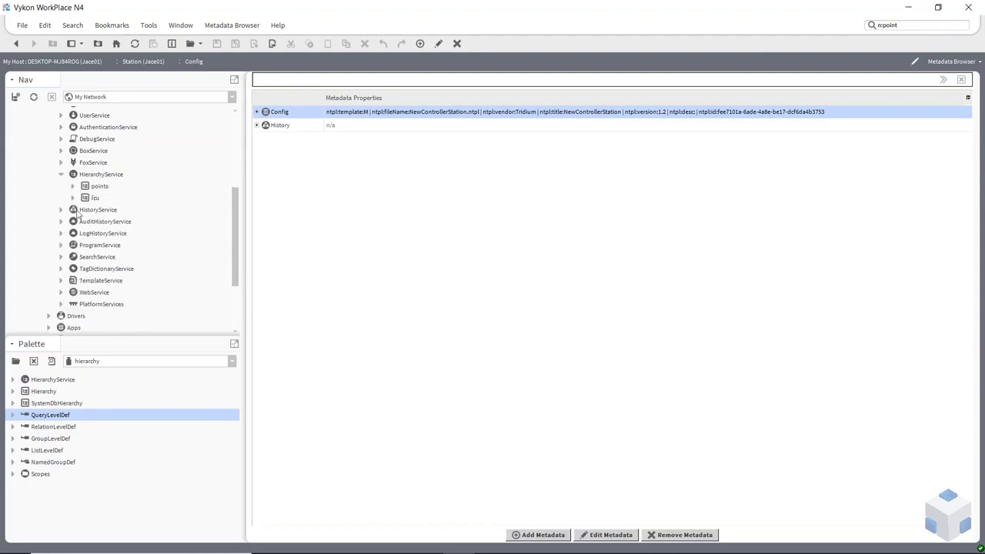
left_click_drag(44, 391, 99, 178)
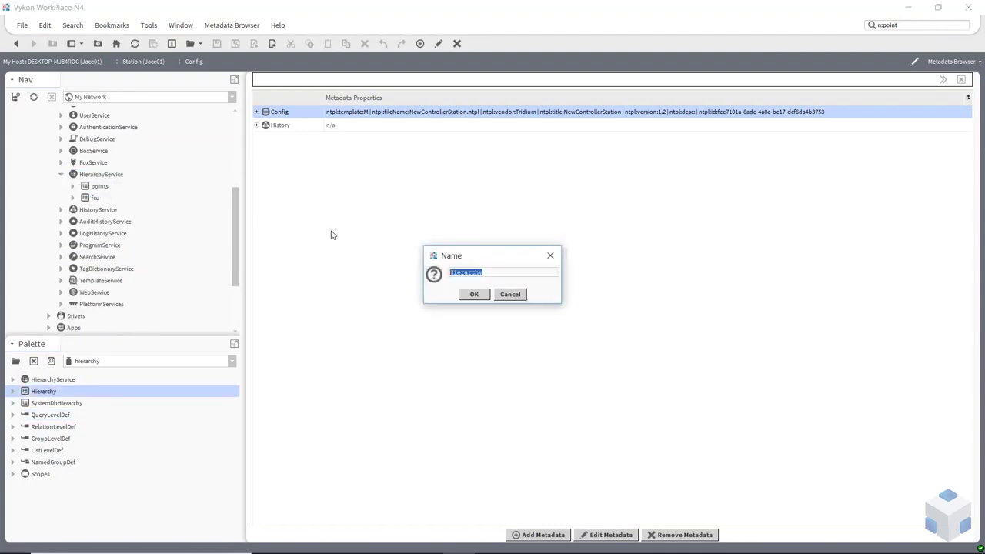
left_click(472, 294)
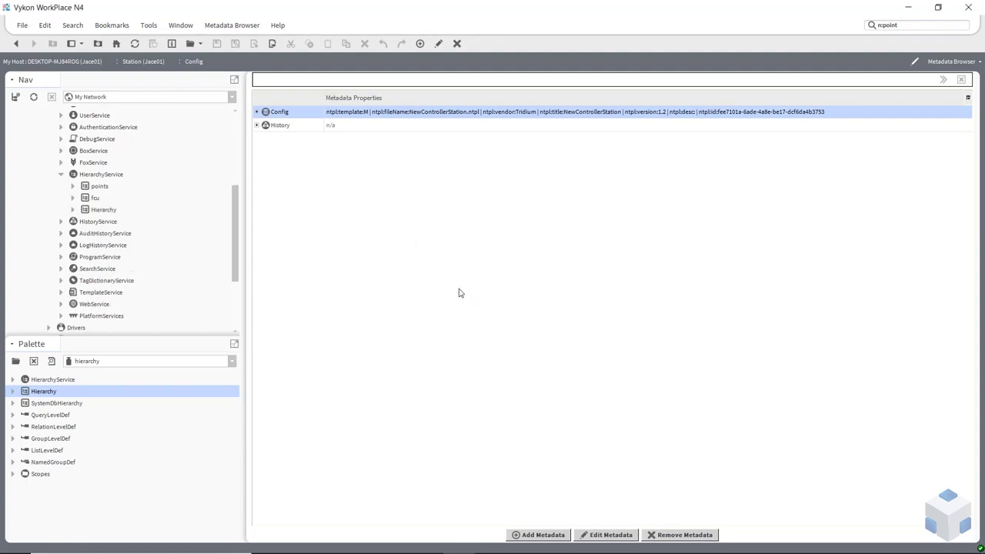
Step: Add a ListLevelDef with its default name to the new Hierarchy
left_click(100, 210)
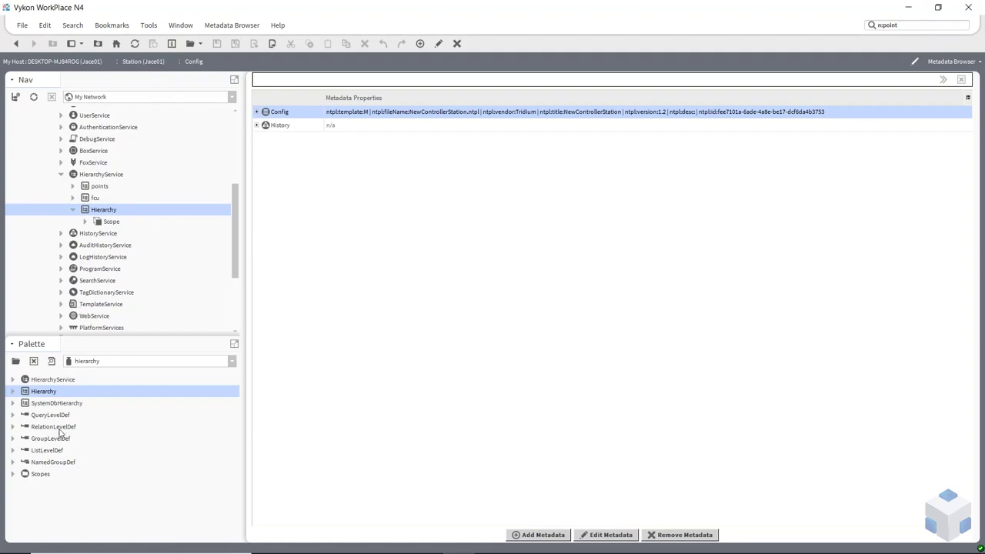
left_click_drag(51, 450, 98, 212)
left_click(474, 294)
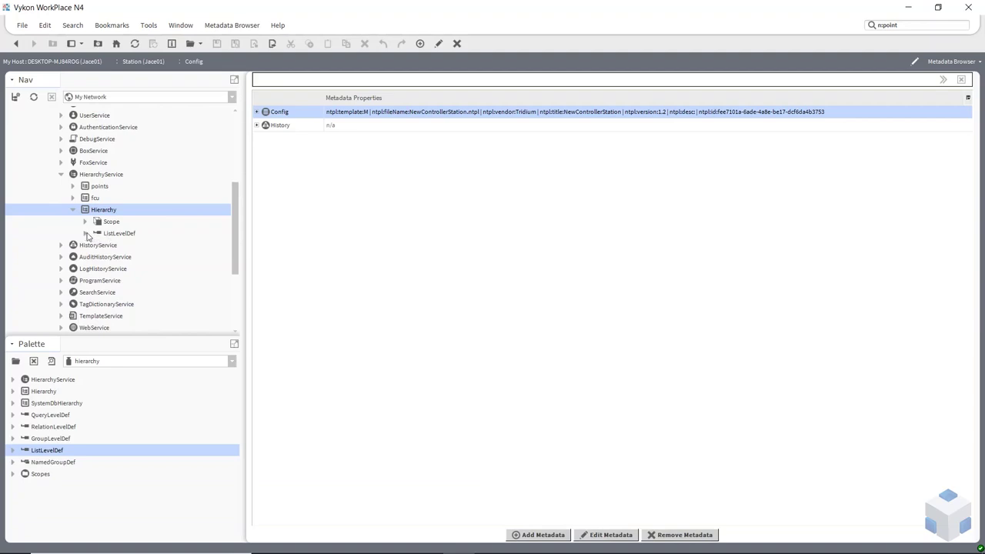
Step: Add a NamedGroupDef under the ListLevelDef and rename it Alarms
left_click_drag(47, 461, 115, 230)
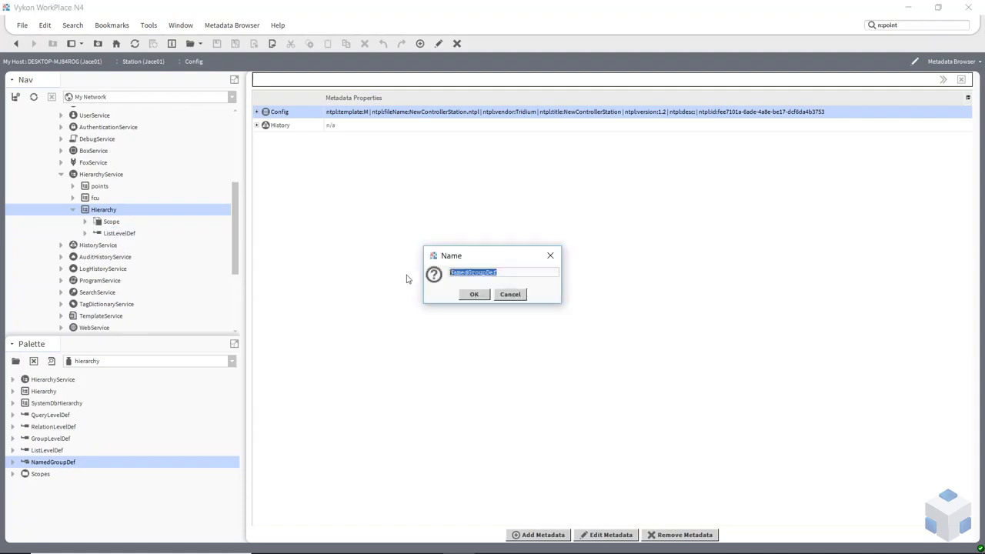
left_click(472, 295)
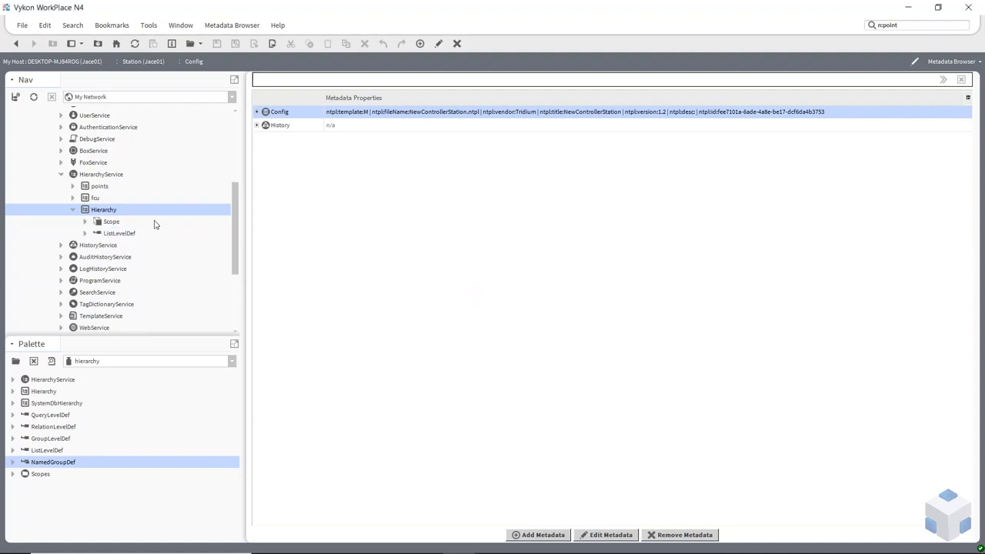
right_click(134, 246)
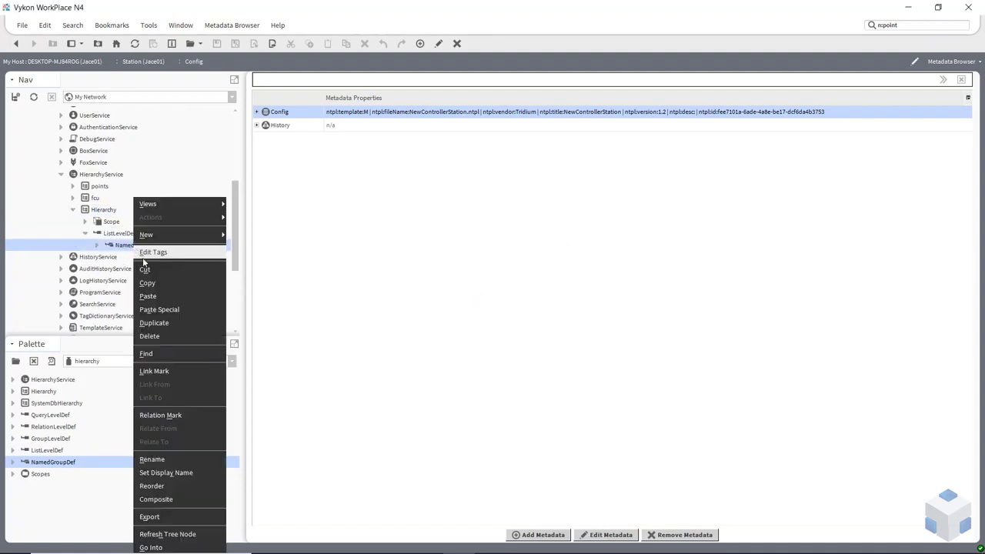
left_click(163, 459)
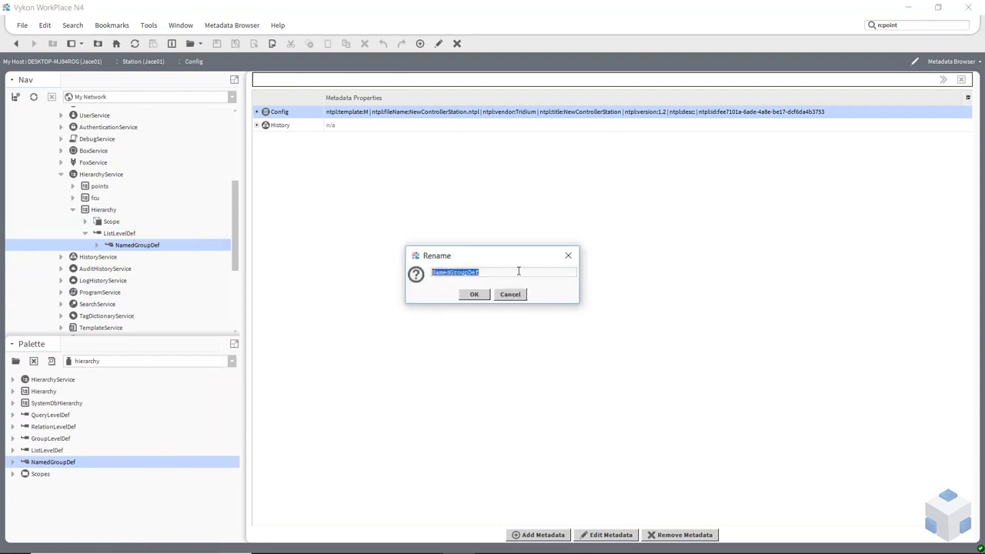
type("Alarms")
left_click(473, 294)
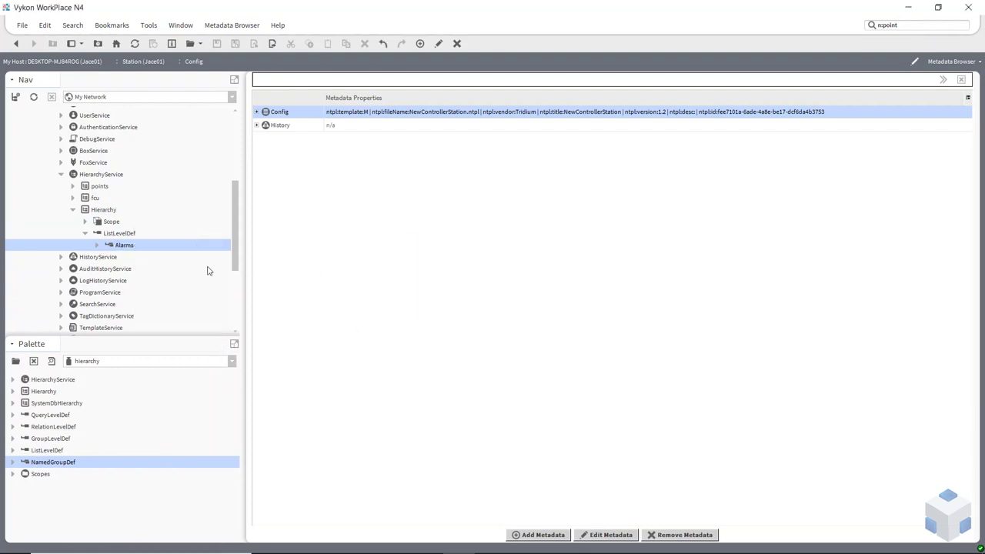
Step: Open the Alarms group's properties, then copy the implied n:type tag value of the AlarmService's ConsoleRecipient
double_click(123, 246)
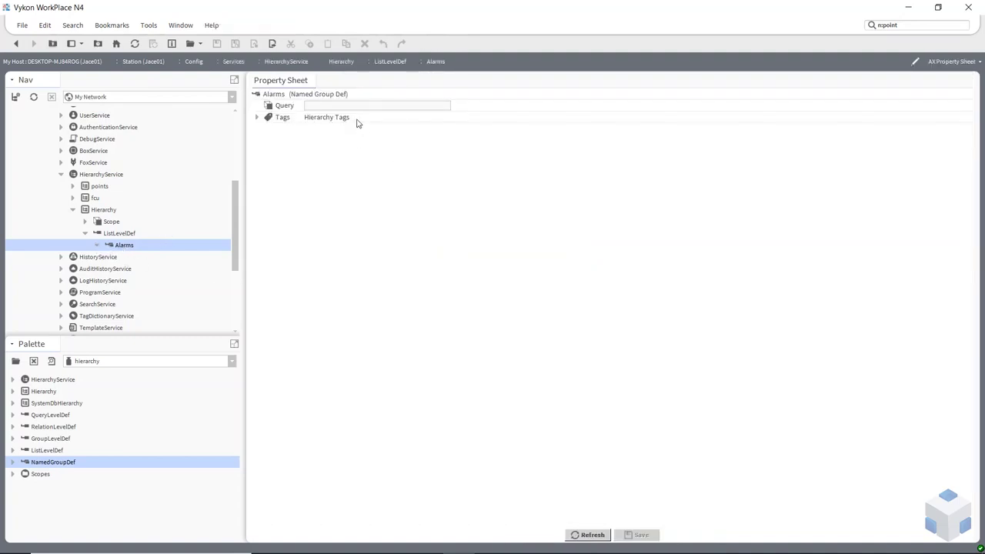
scroll(41, 280, "up", 5)
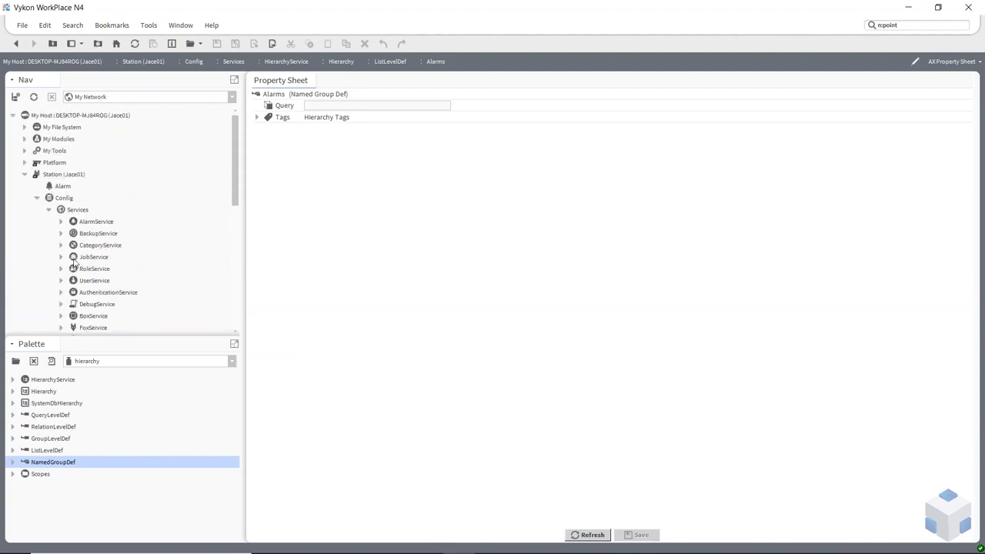
left_click(60, 221)
left_click(110, 271)
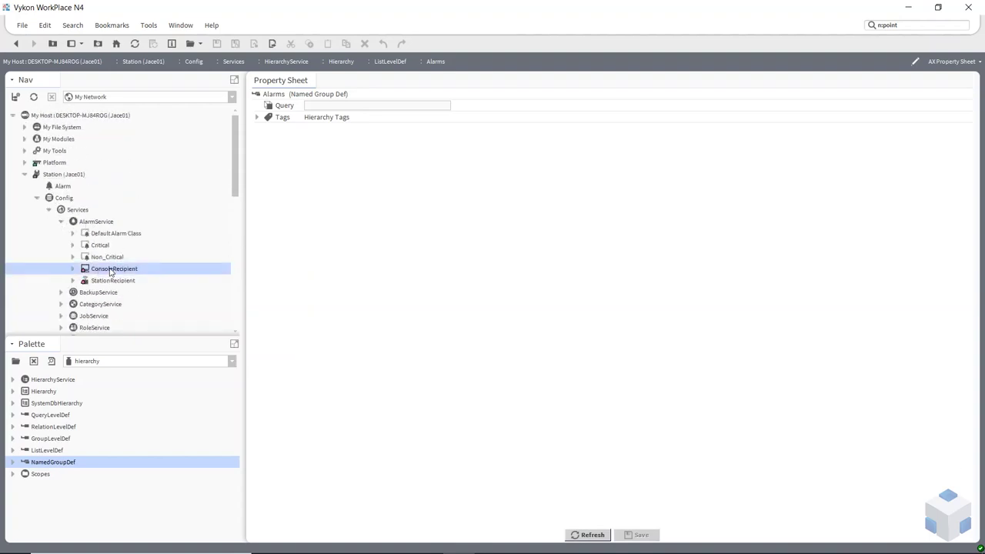
right_click(108, 271)
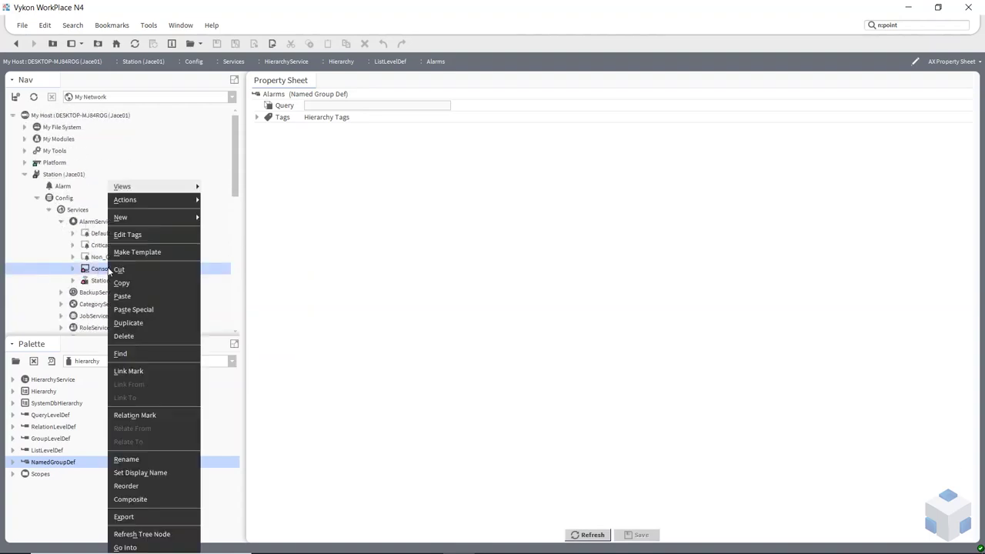
left_click(133, 236)
left_click(377, 290)
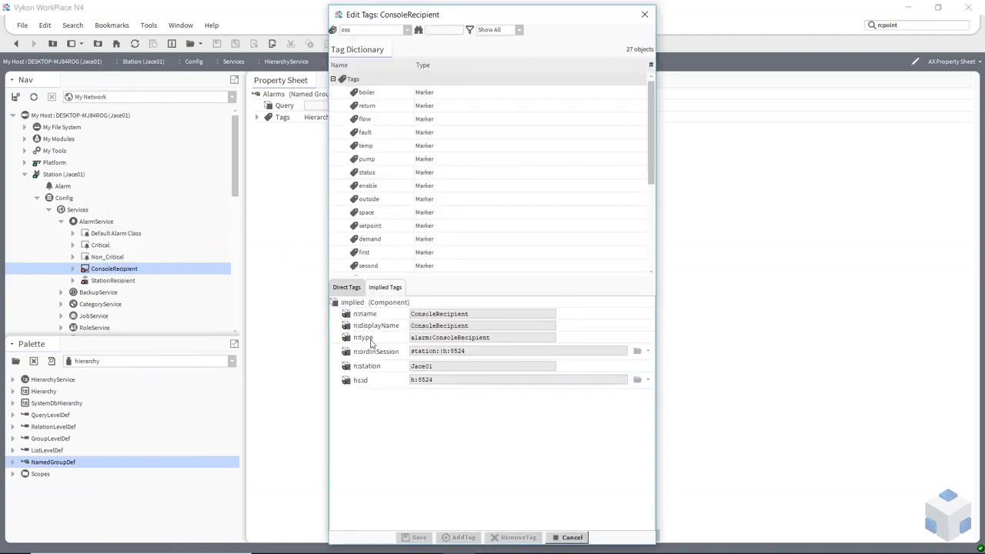
triple_click(462, 339)
key("ctrl+c")
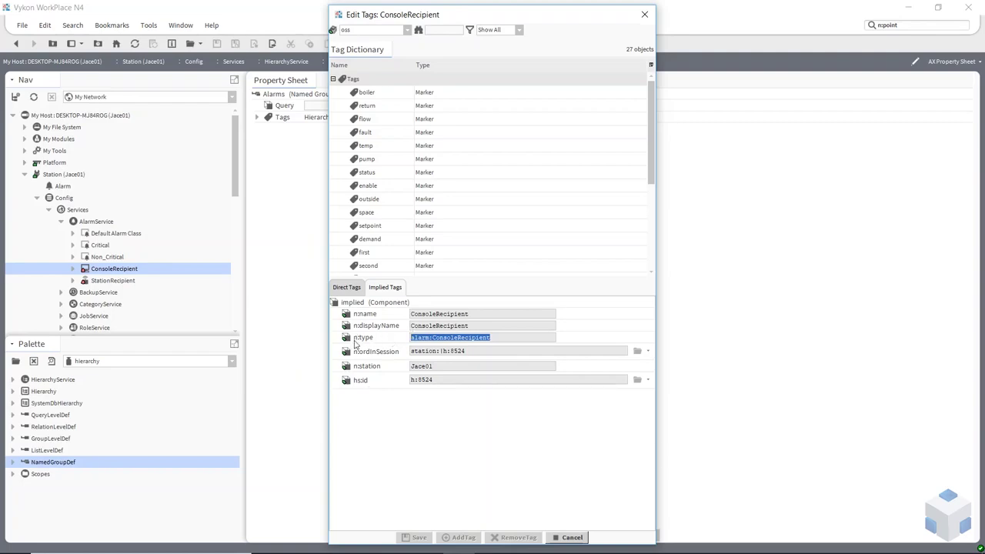
left_click(554, 537)
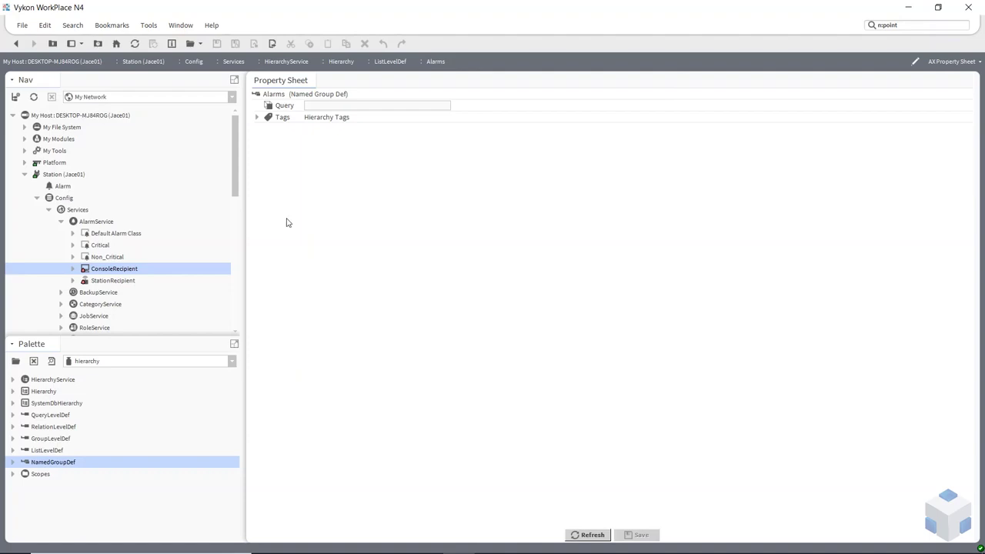
Step: Set the Alarms group's query to n:type = "alarm:ConsoleRecipient", save it, and collapse the AlarmService
type("n:type = \"")
key("ctrl+v")
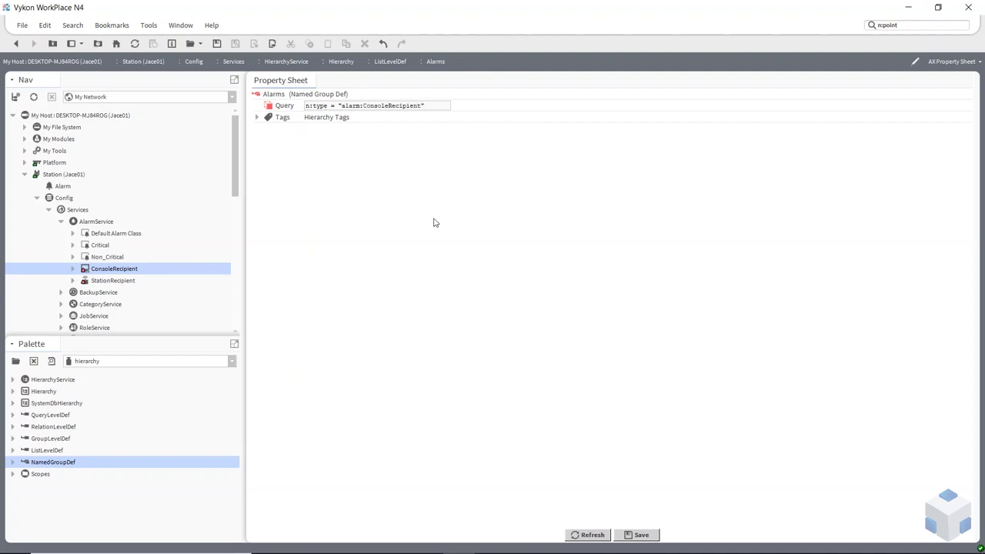
left_click(638, 536)
left_click(61, 222)
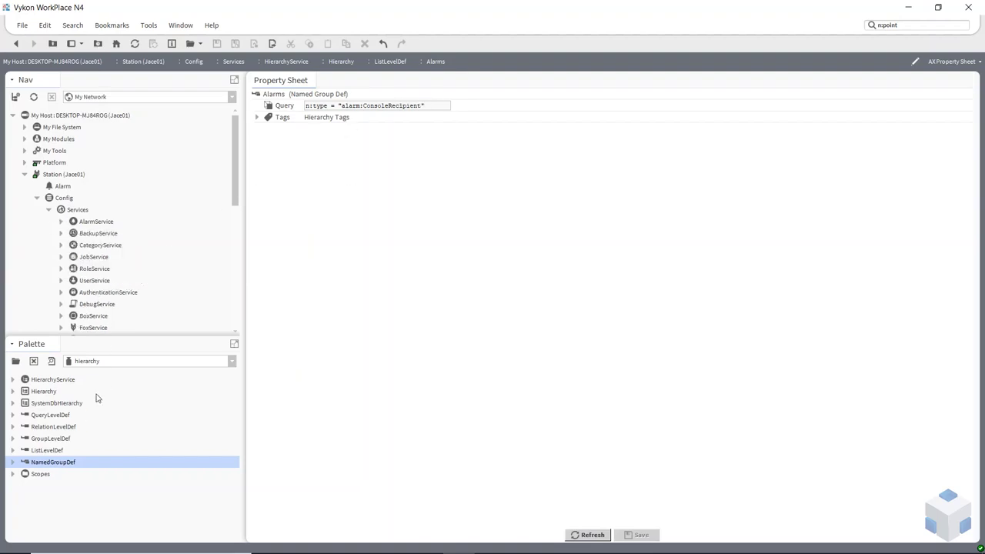
Step: Duplicate the Alarms group under the ListLevelDef and name the copy Schedules
left_click_drag(112, 338, 120, 358)
scroll(121, 309, "down", 6)
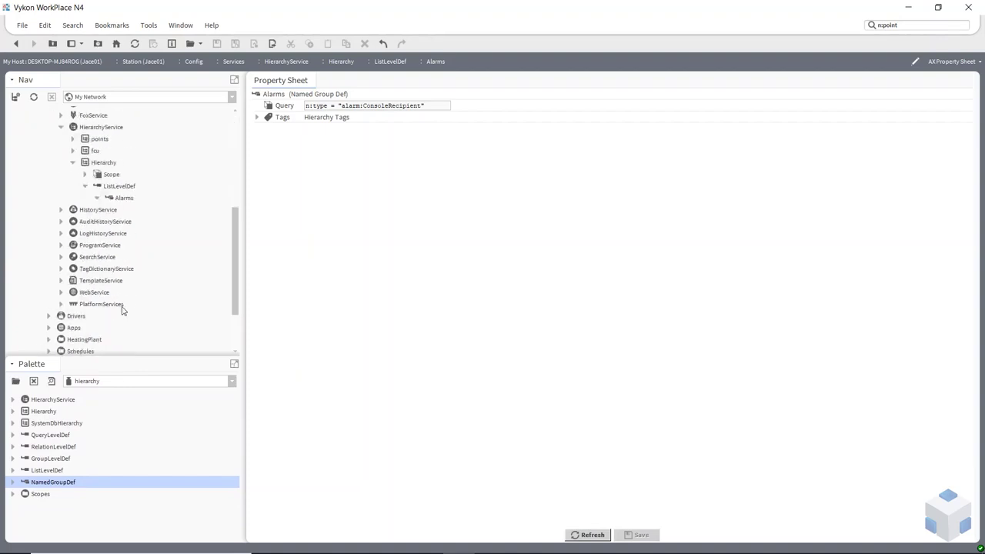
right_click(127, 199)
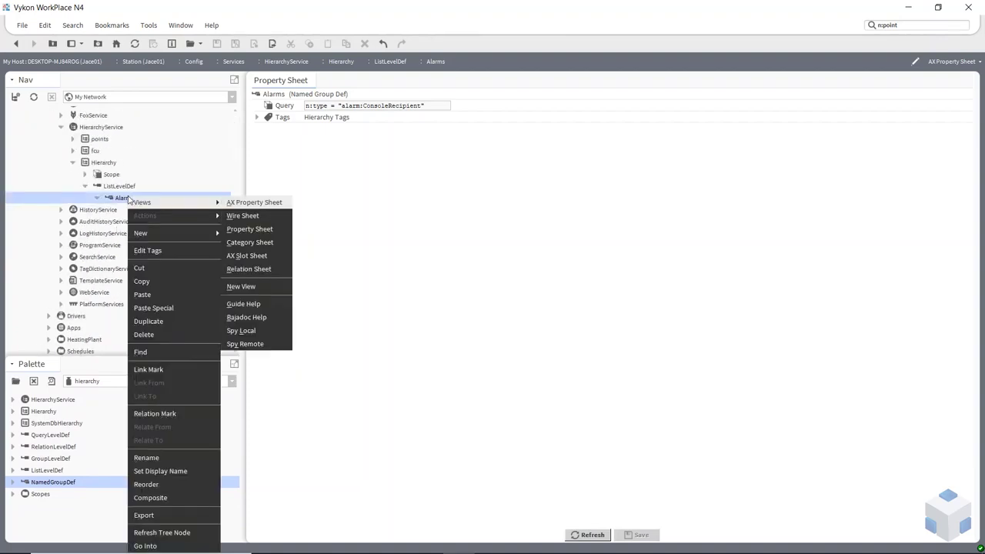
left_click(191, 320)
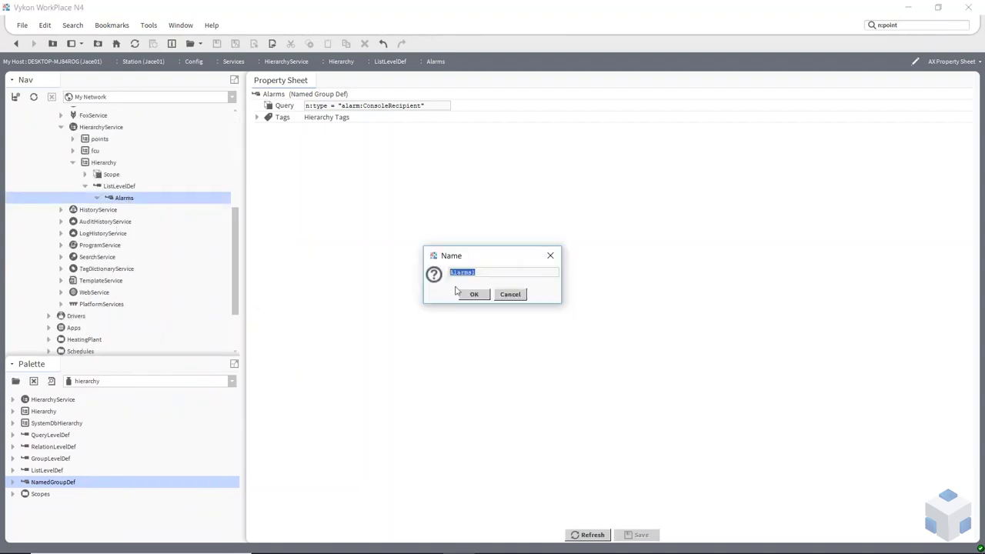
type("Schedules")
left_click(473, 294)
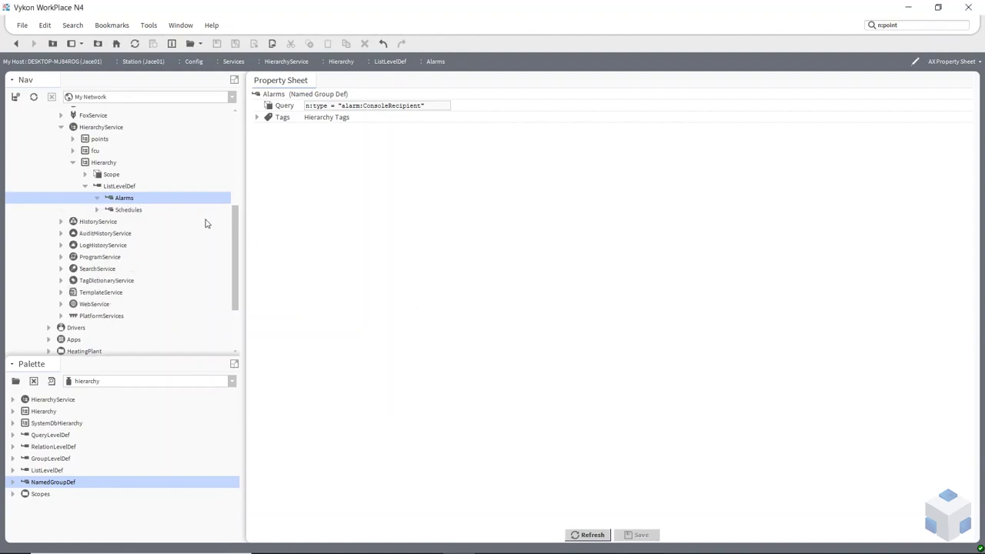
Step: Replace the Schedules group's query with n:schedule and save it
left_click(117, 210)
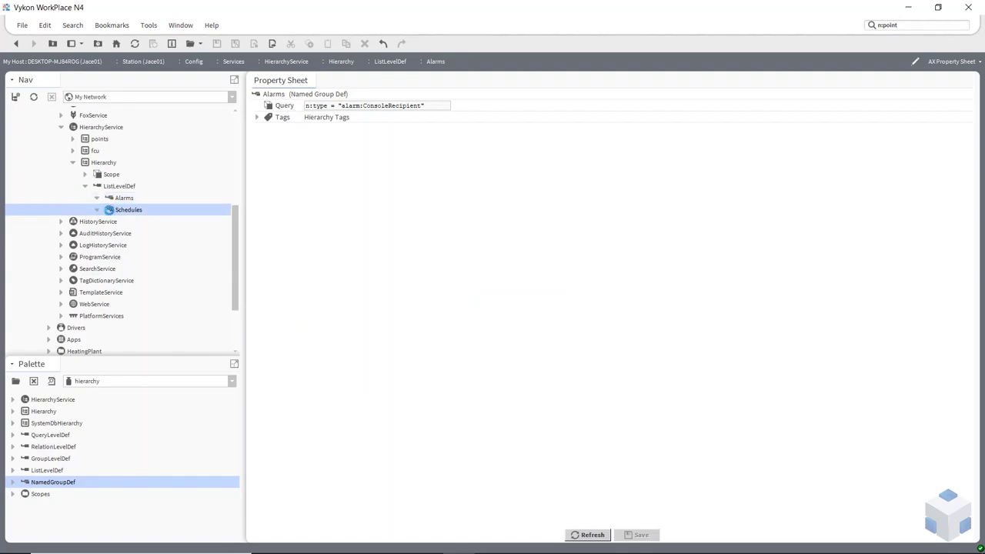
left_click_drag(427, 106, 164, 136)
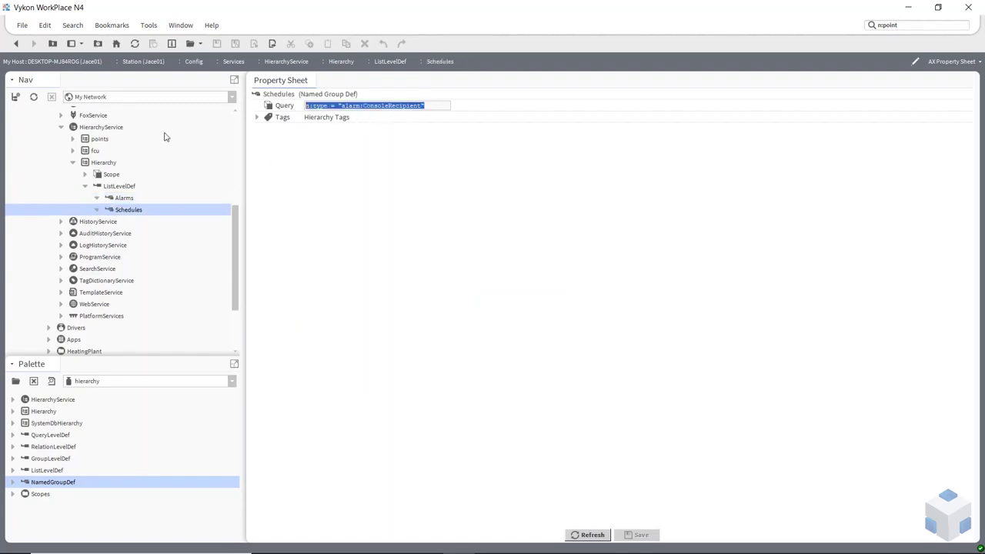
type("chedule")
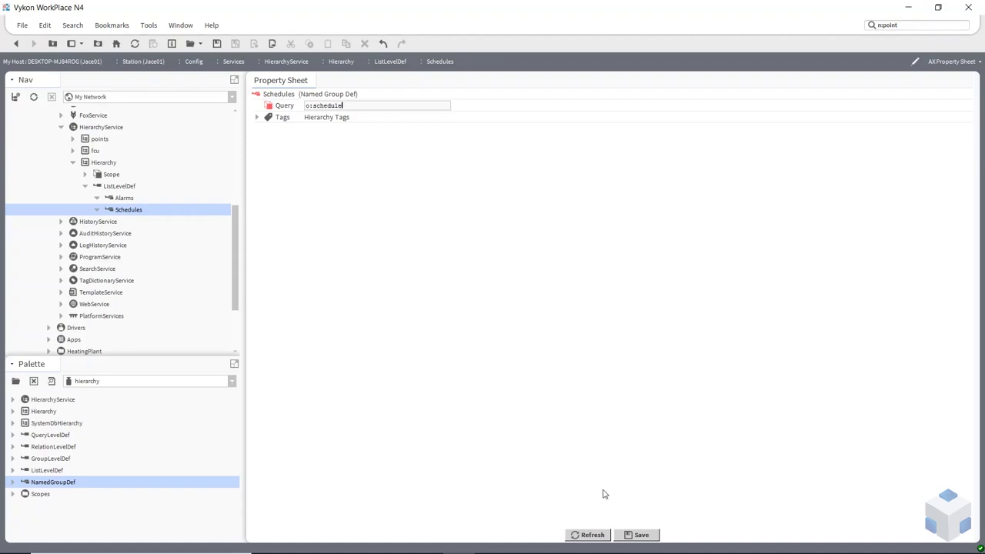
left_click(648, 536)
Step: Duplicate the Schedules group under the ListLevelDef and name the copy Boiler Points
right_click(126, 208)
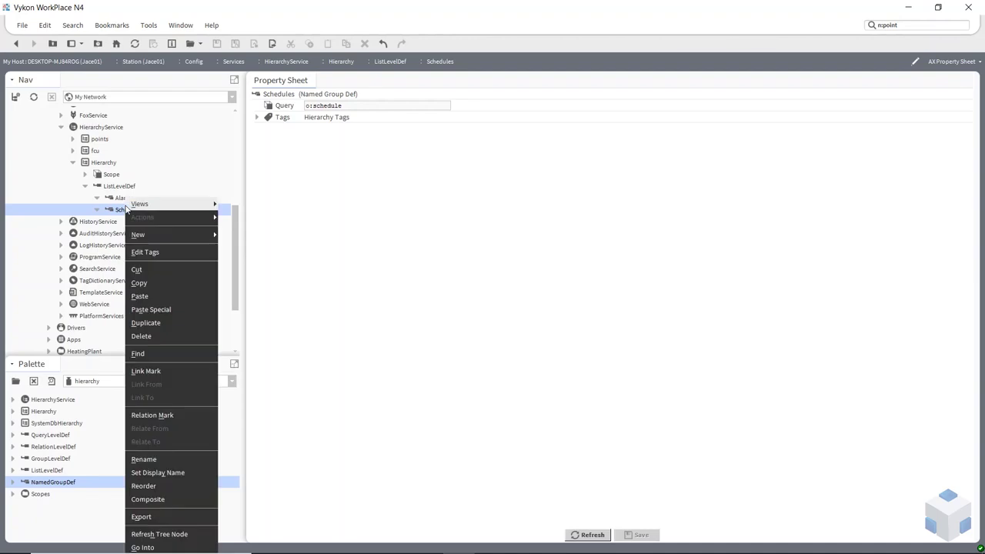
left_click(165, 324)
type("Boiler Poin")
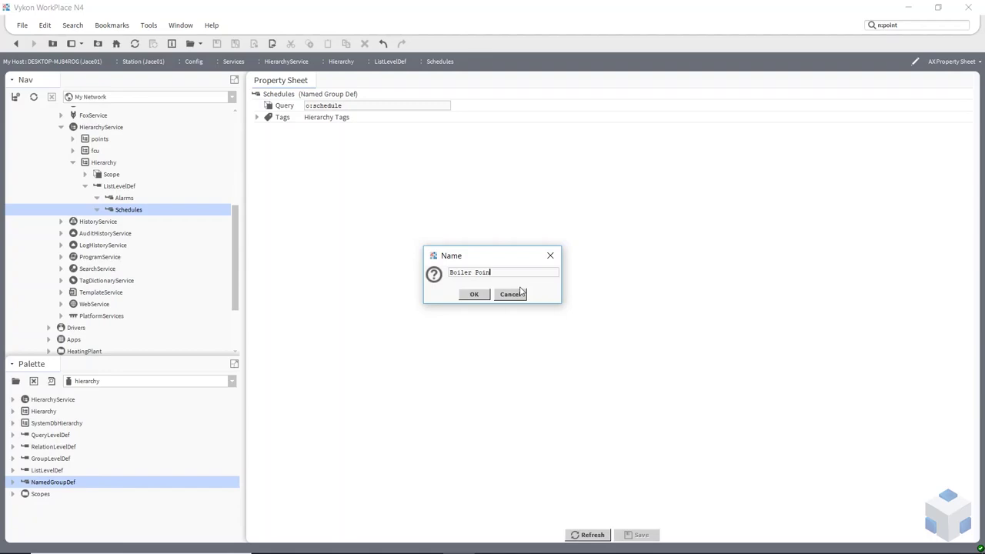
type("ts")
left_click(474, 295)
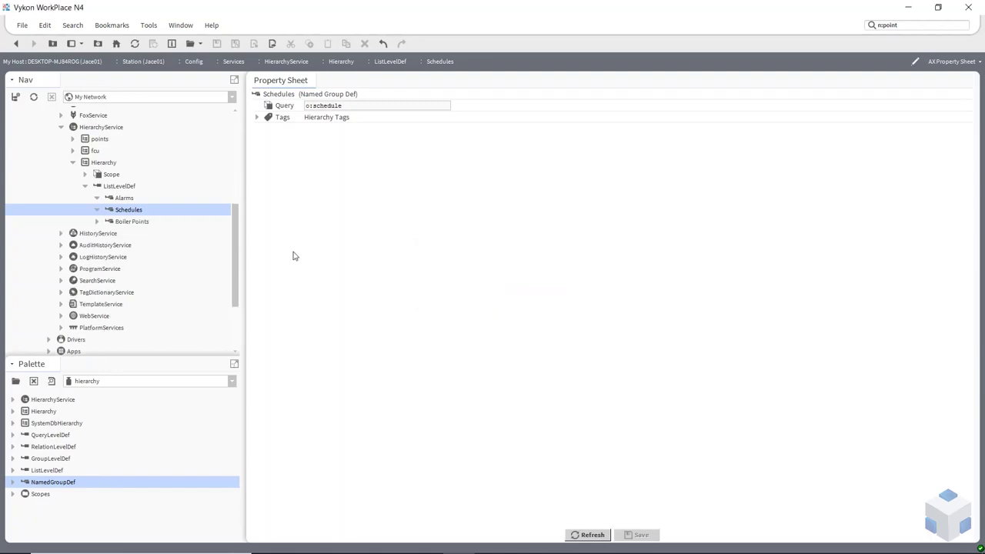
Step: Replace the Boiler Points group's query with std:boiler and save it
left_click(97, 222)
left_click(117, 222)
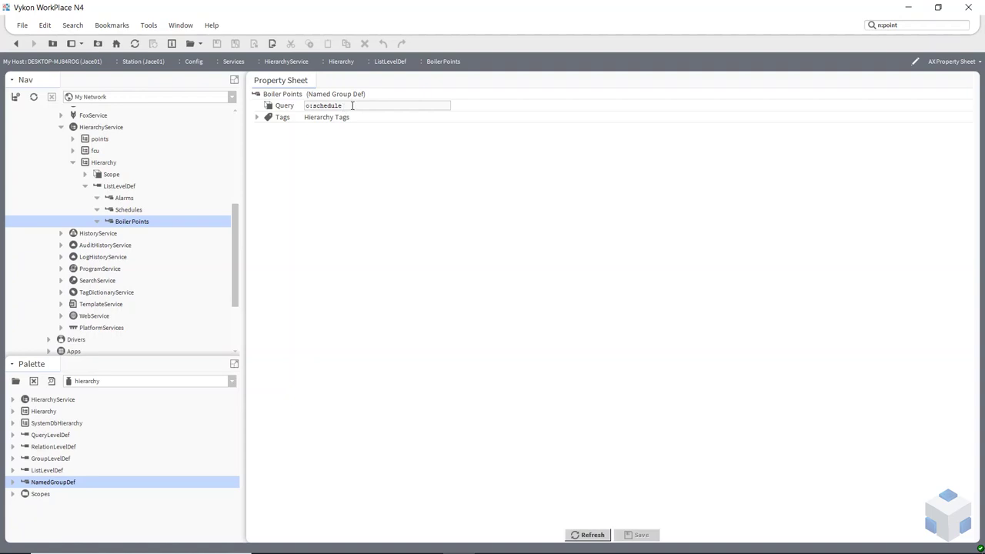
left_click_drag(355, 107, 255, 121)
type("a")
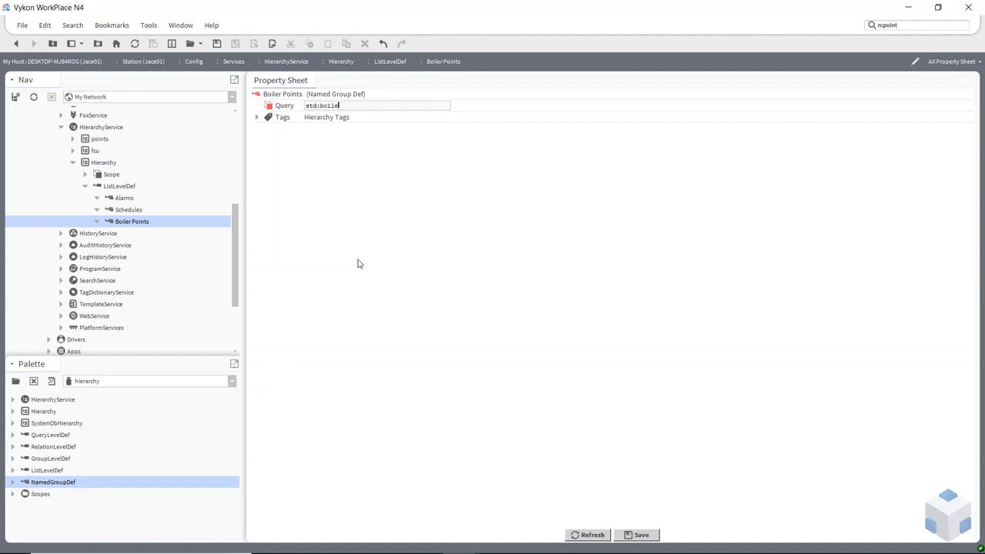
left_click(644, 534)
Step: Add a QueryLevelDef with its default name to the new Hierarchy and open its properties
left_click(48, 436)
left_click_drag(48, 438, 103, 164)
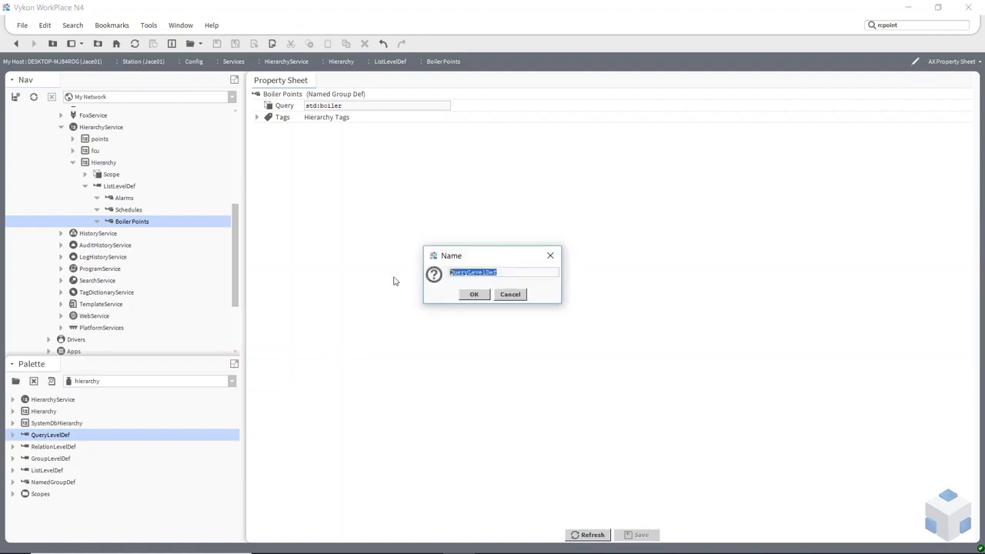
left_click(473, 294)
left_click(121, 234)
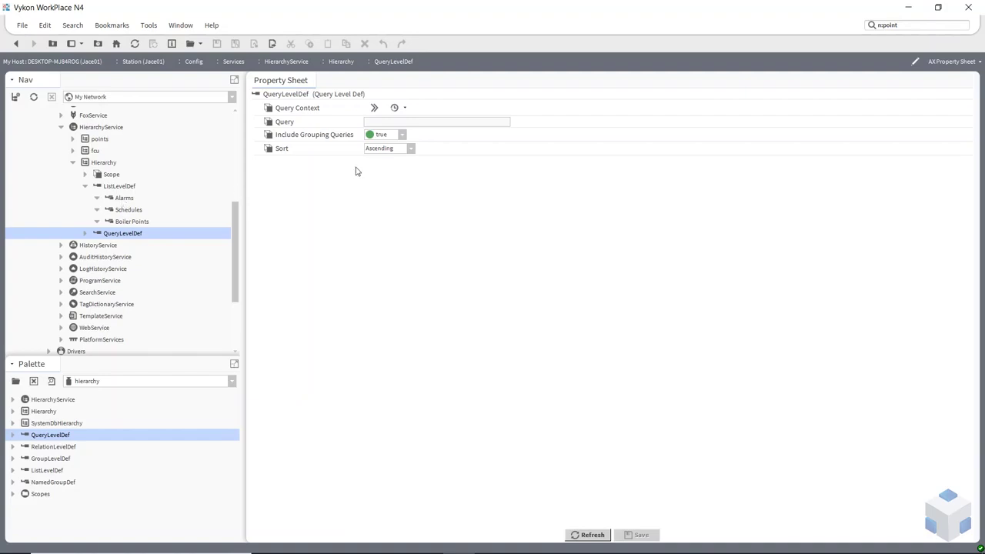
Step: Copy the Alarms group's query into the QueryLevelDef's query and append "or" to it
left_click(121, 199)
left_click_drag(438, 105, 155, 138)
key("ctrl+c")
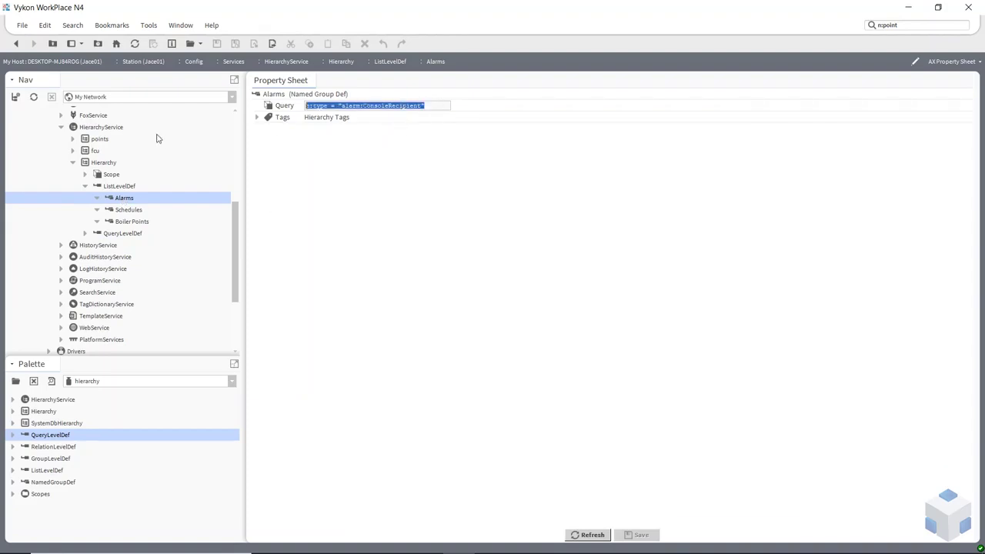
left_click(121, 233)
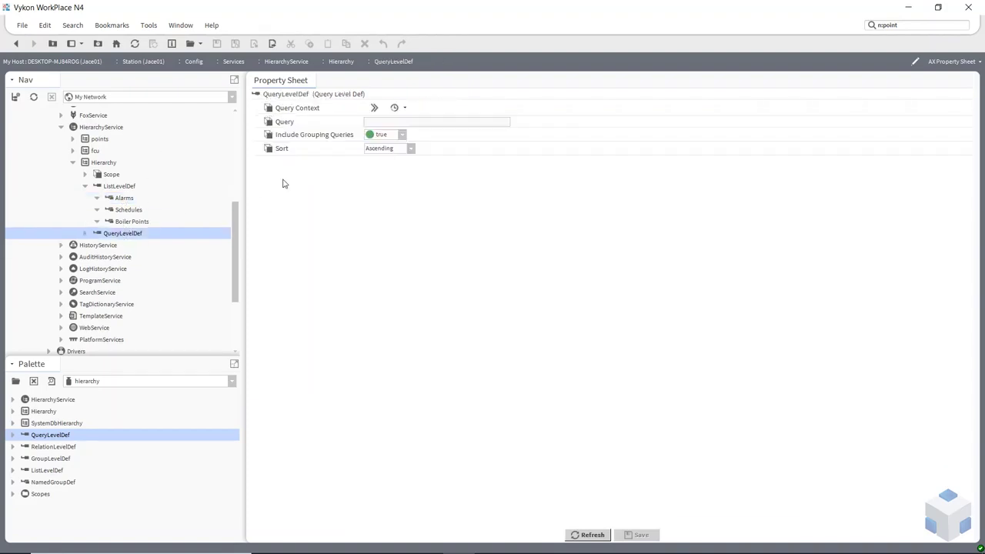
left_click(380, 121)
key("ctrl+v")
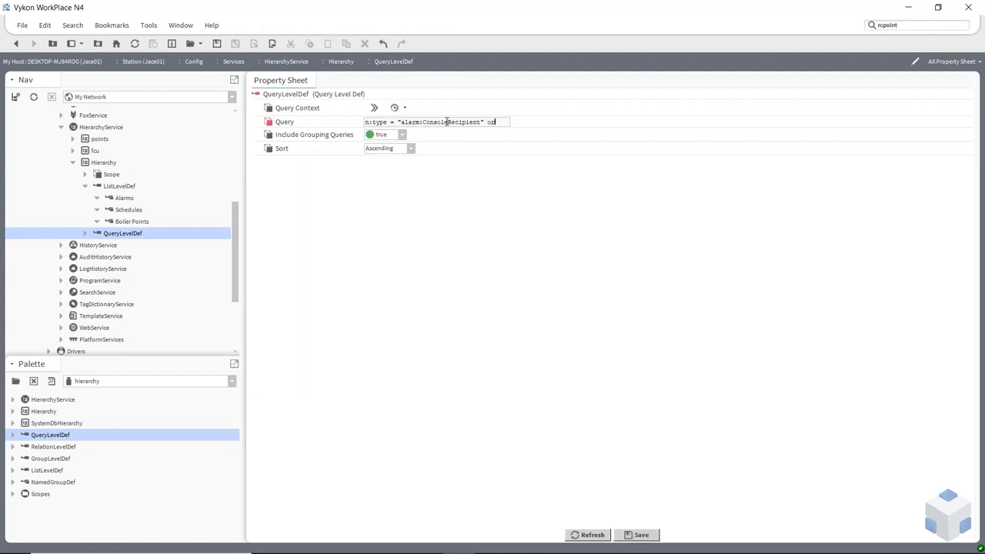
Step: Check the Schedules group's query, complete the QueryLevelDef's query with "n:schedule or std:boiler" after the alarm condition, and save it
left_click(124, 213)
left_click(456, 295)
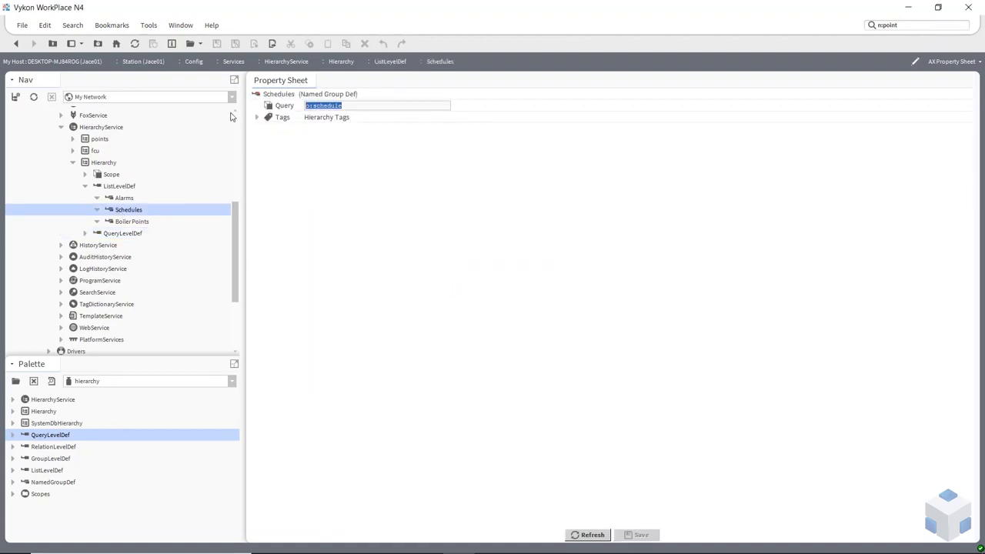
left_click(117, 235)
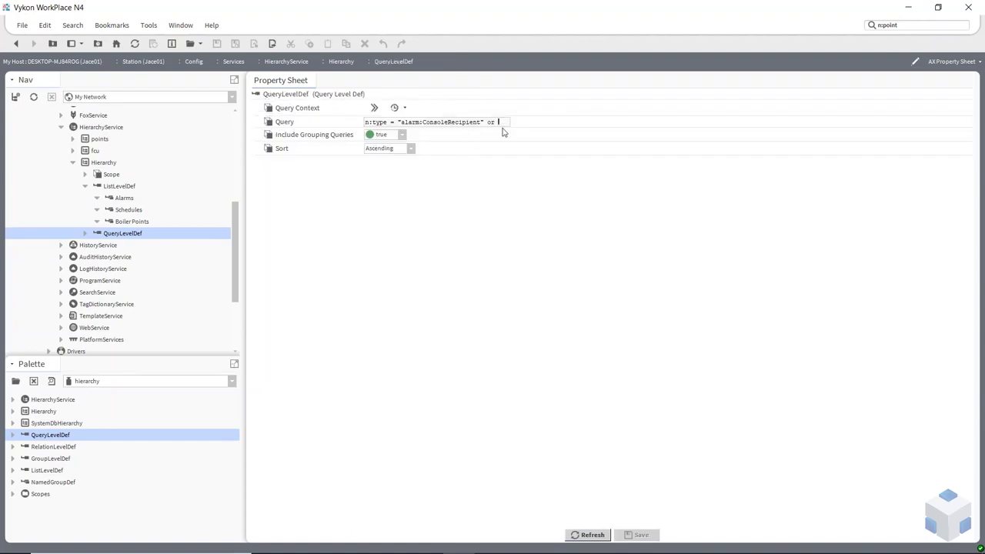
type("n:schedule")
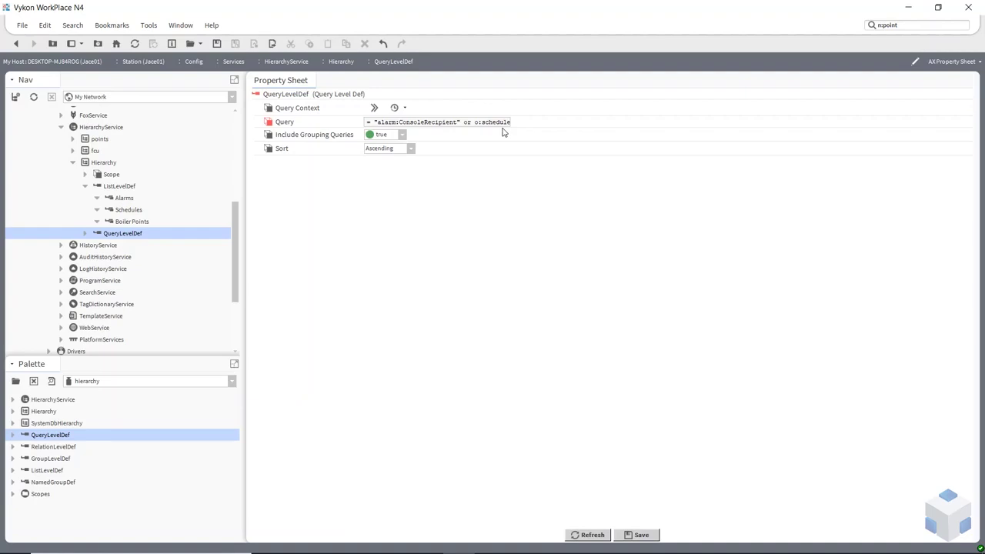
type("or")
type("STD")
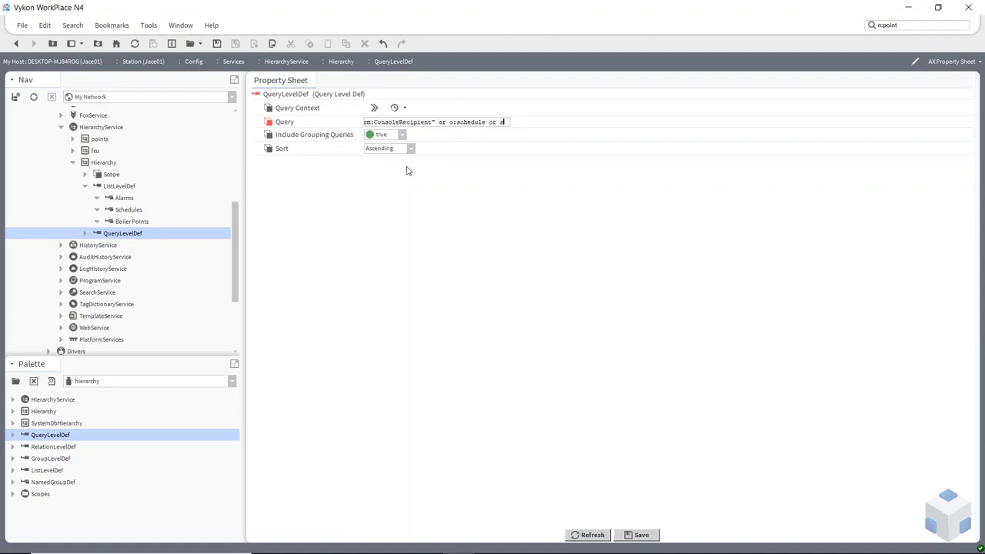
type(":boiler")
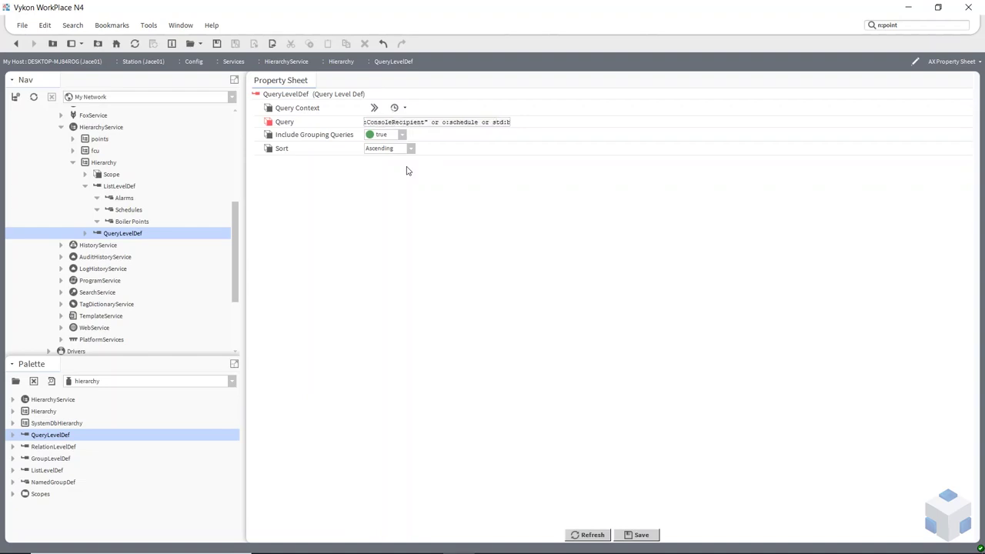
left_click(637, 535)
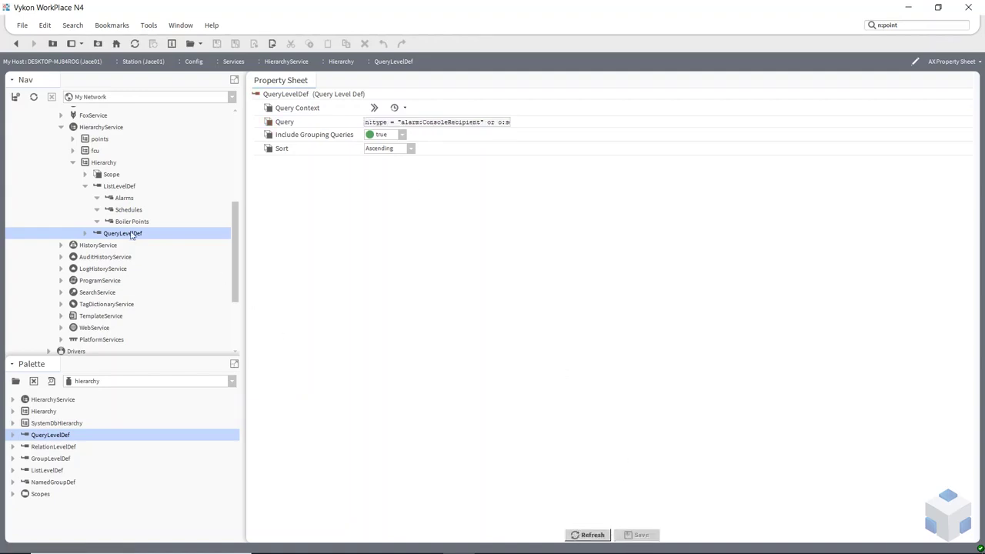
Step: Expand the new Hierarchy in the station's Hierarchy space and examine the contents of its Alarms group
scroll(120, 262, "down", 3)
left_click(37, 327)
left_click(68, 307)
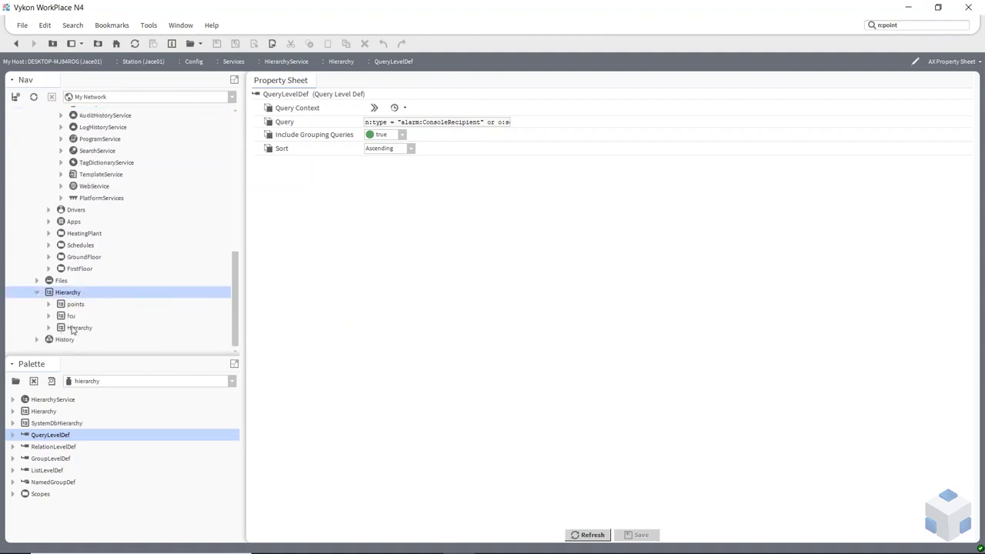
left_click_drag(73, 329, 80, 329)
left_click(511, 295)
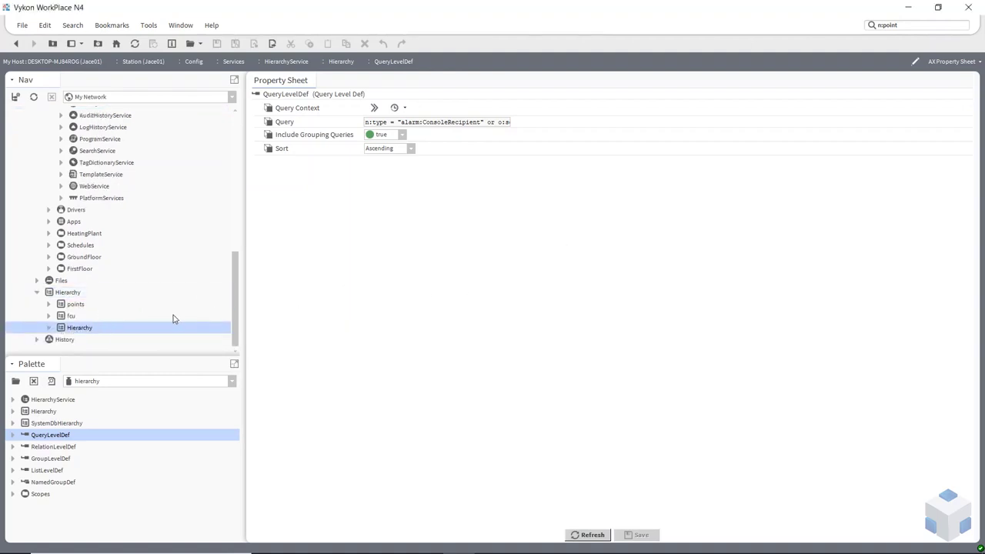
left_click(49, 327)
scroll(99, 330, "up", 1)
scroll(93, 322, "down", 1)
left_click(63, 304)
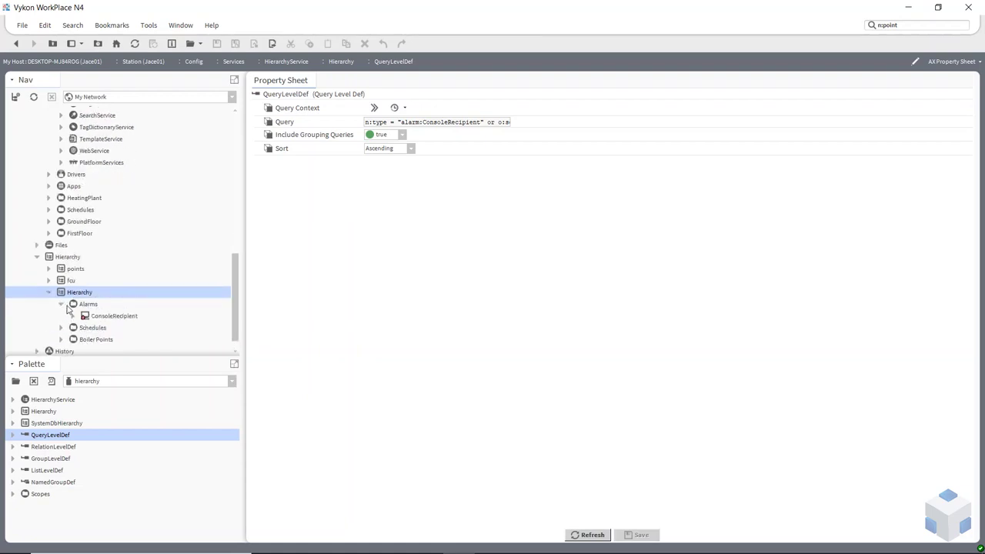
Step: Open the Hierarchy's ConsoleRecipient alarm console and inspect BankHolidays, MasterSchedule and NumericSchedule in its Schedules group
double_click(112, 316)
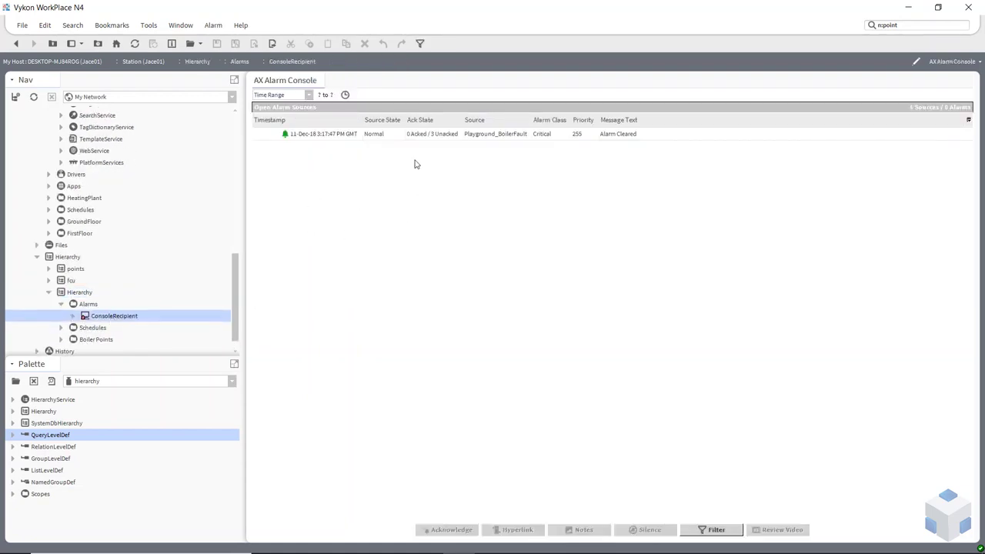
left_click(442, 136)
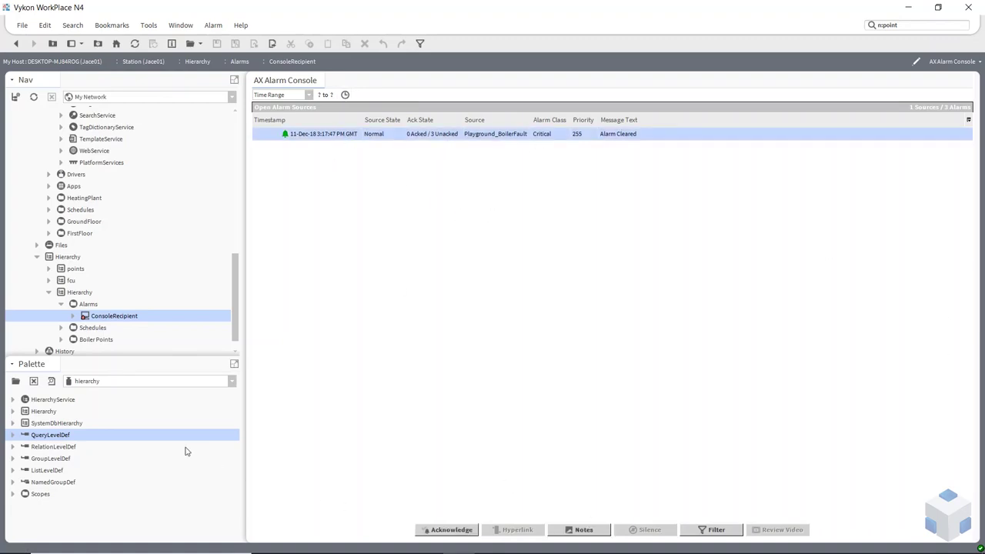
left_click(62, 327)
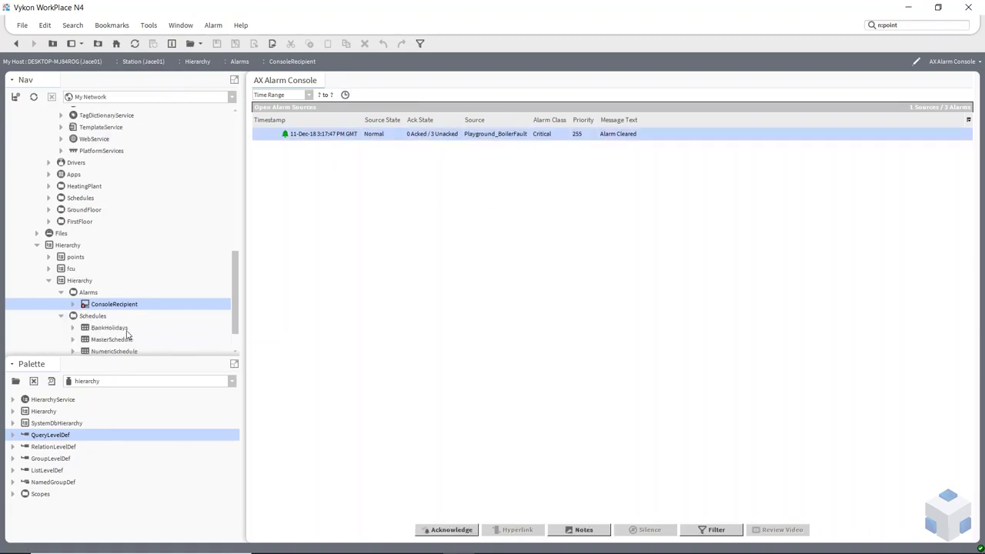
scroll(128, 333, "down", 1)
left_click(112, 296)
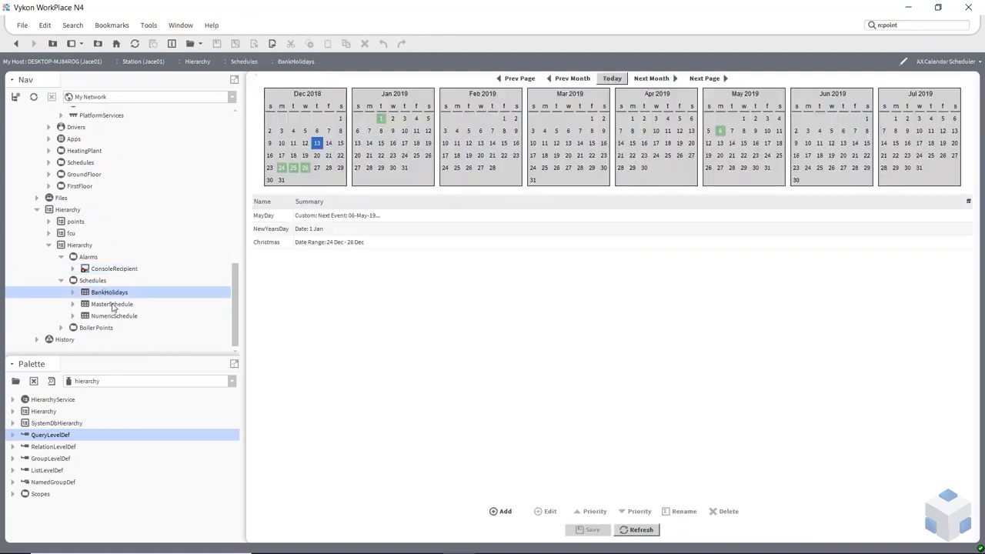
left_click(112, 305)
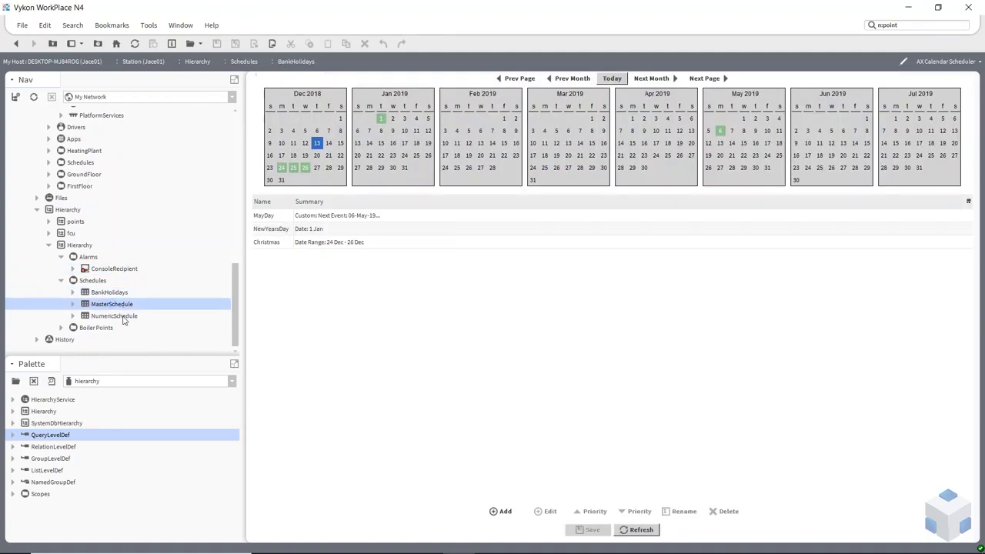
left_click(123, 318)
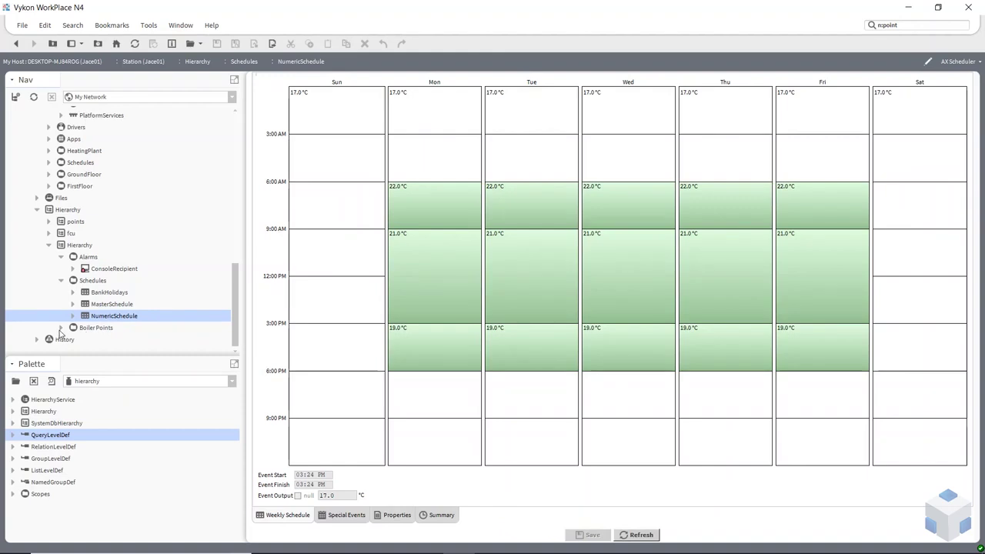
Step: List the contents of the Hierarchy's Boiler Points group and collapse the station's Hierarchy space with its groups
left_click(62, 328)
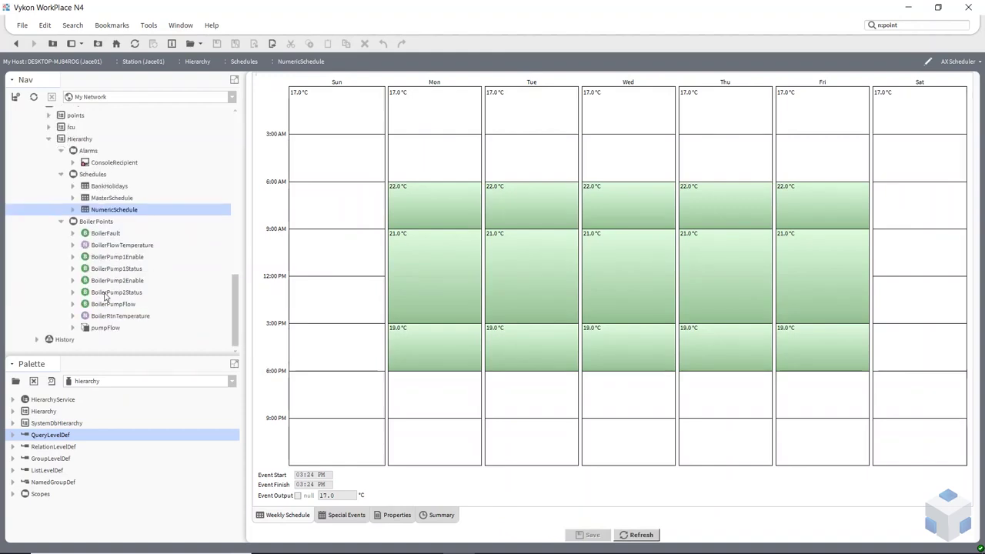
left_click(93, 222)
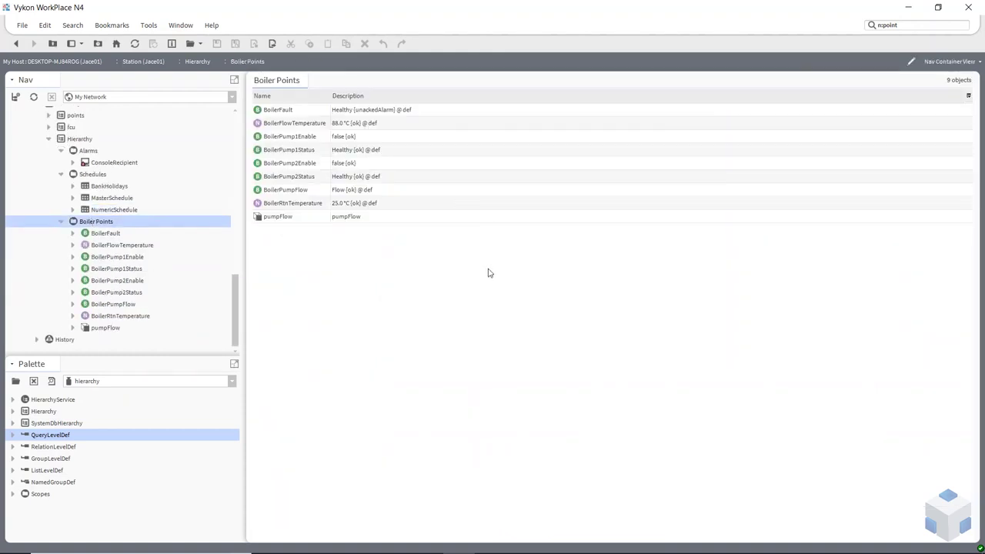
left_click(62, 222)
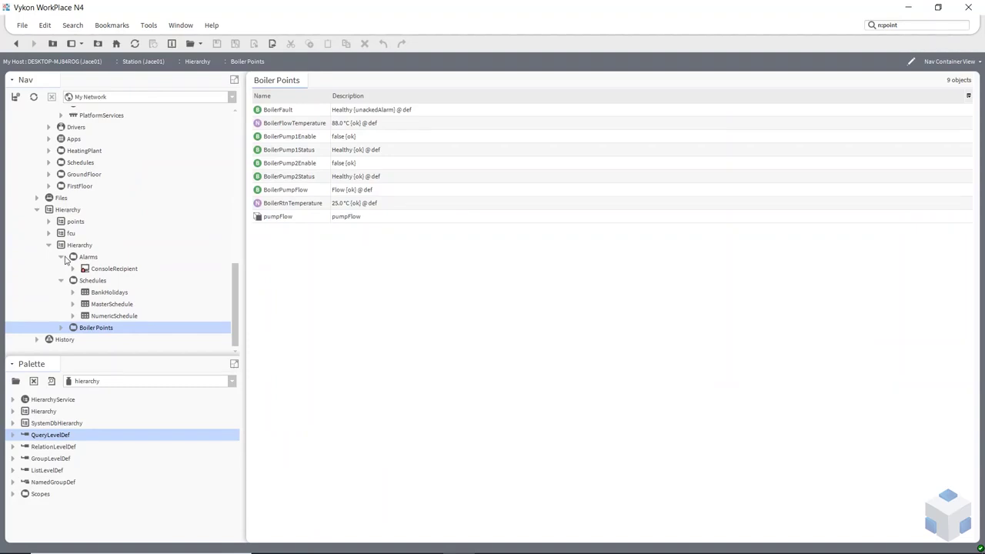
left_click(62, 281)
left_click(61, 292)
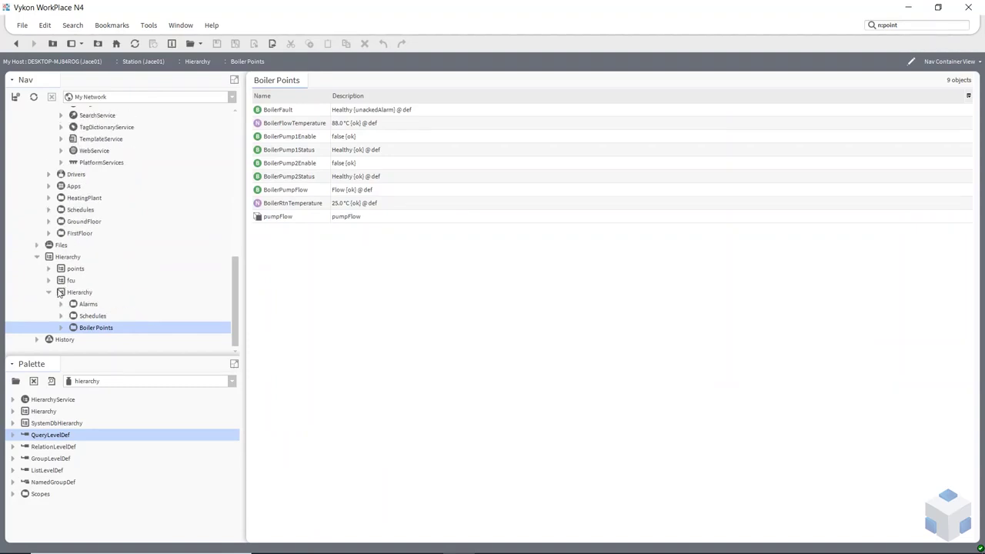
left_click(49, 292)
left_click(37, 293)
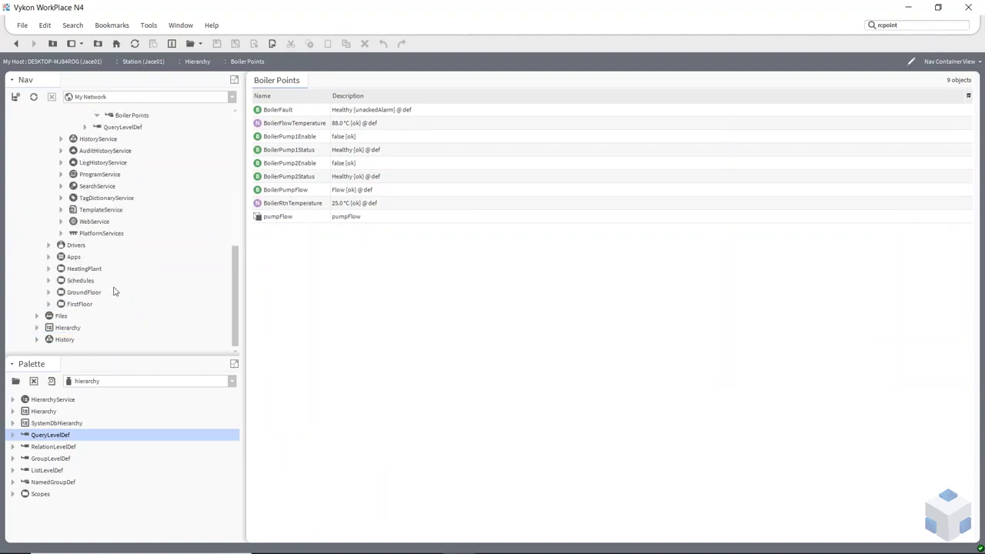
Step: Collapse the Hierarchy definition under HierarchyService and open the RoleService's role manager
scroll(113, 291, "up", 5)
left_click(73, 233)
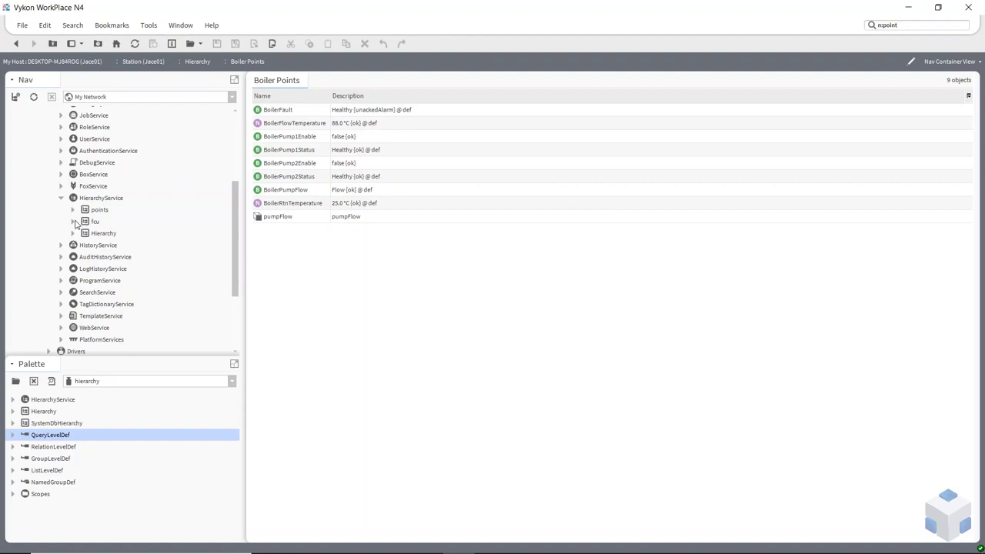
scroll(91, 235, "up", 1)
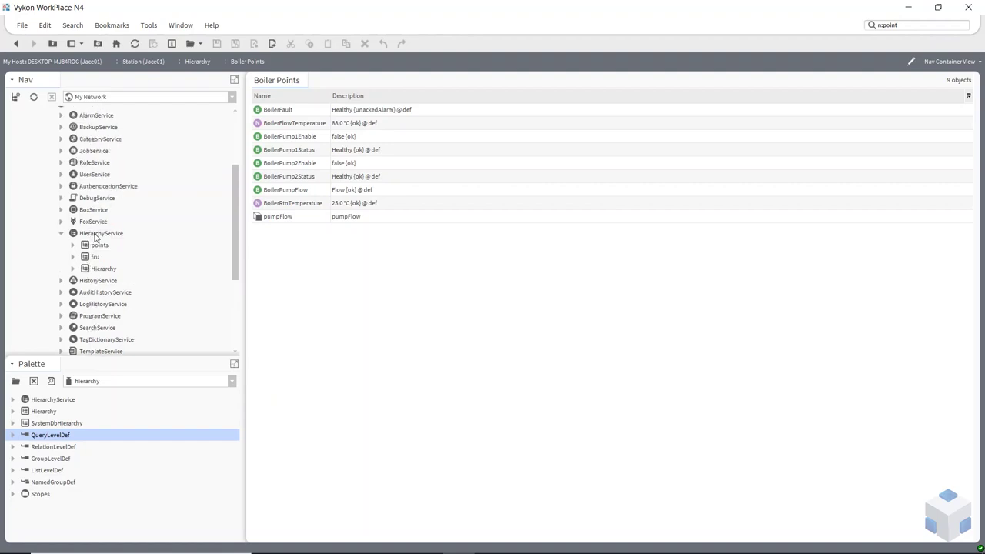
scroll(115, 256, "up", 1)
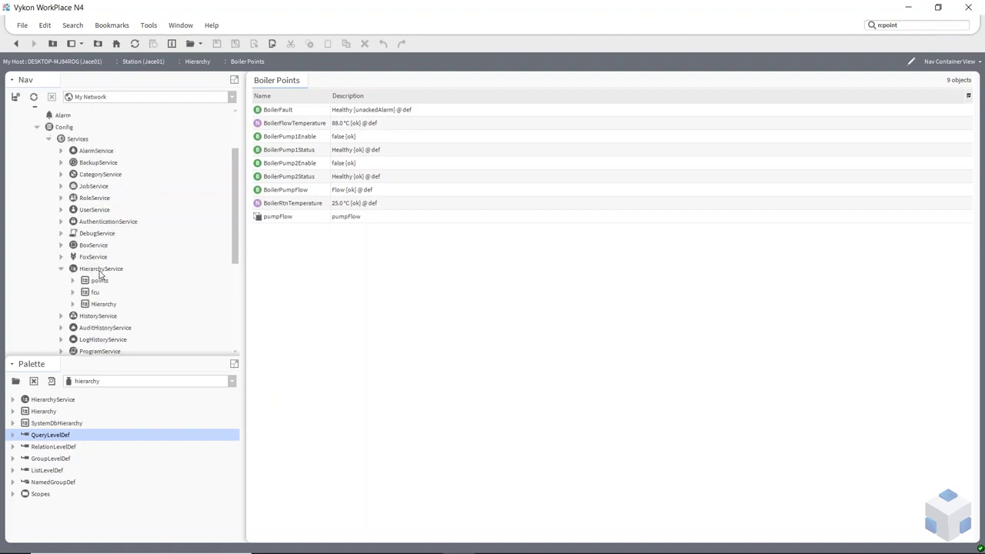
scroll(101, 274, "down", 1)
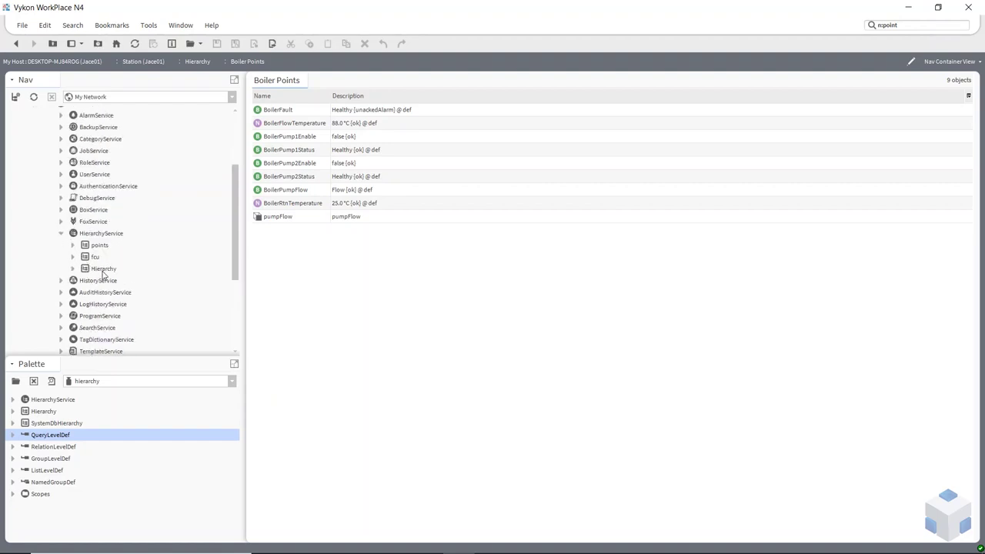
double_click(84, 164)
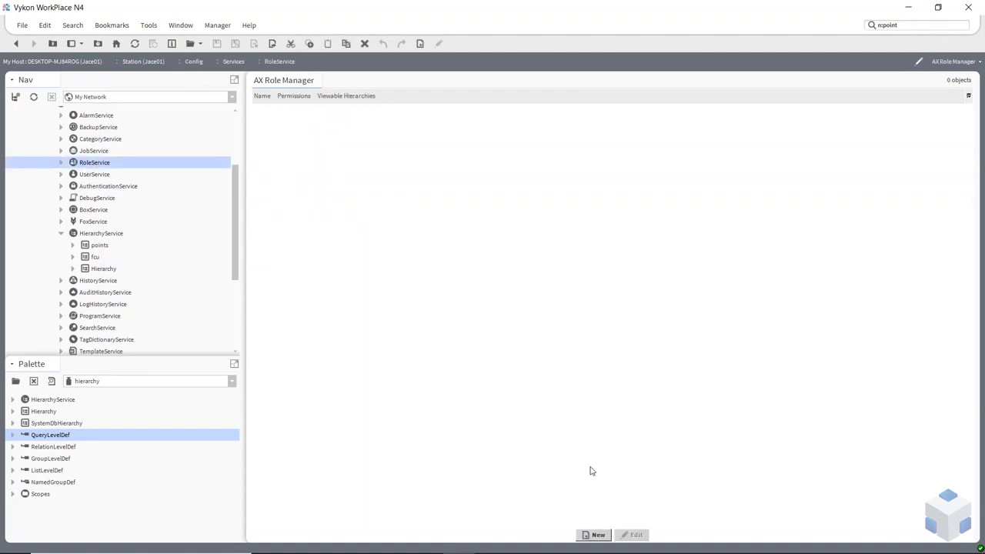
Step: Try a new role with points, fcu and Hierarchy as its viewable hierarchies, discard it, and collapse HierarchyService
left_click(596, 535)
left_click(475, 295)
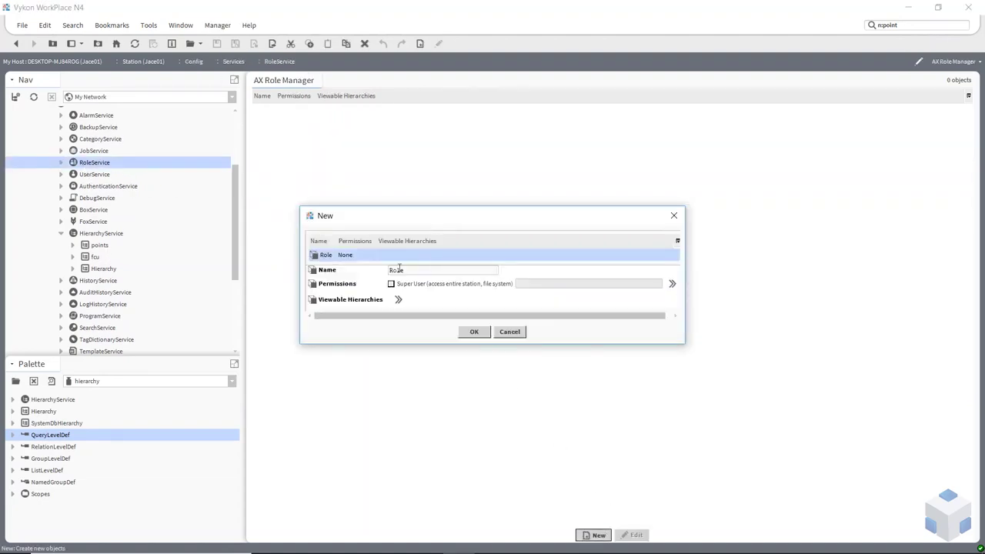
left_click(398, 300)
left_click(435, 276)
left_click(437, 287)
left_click(433, 266)
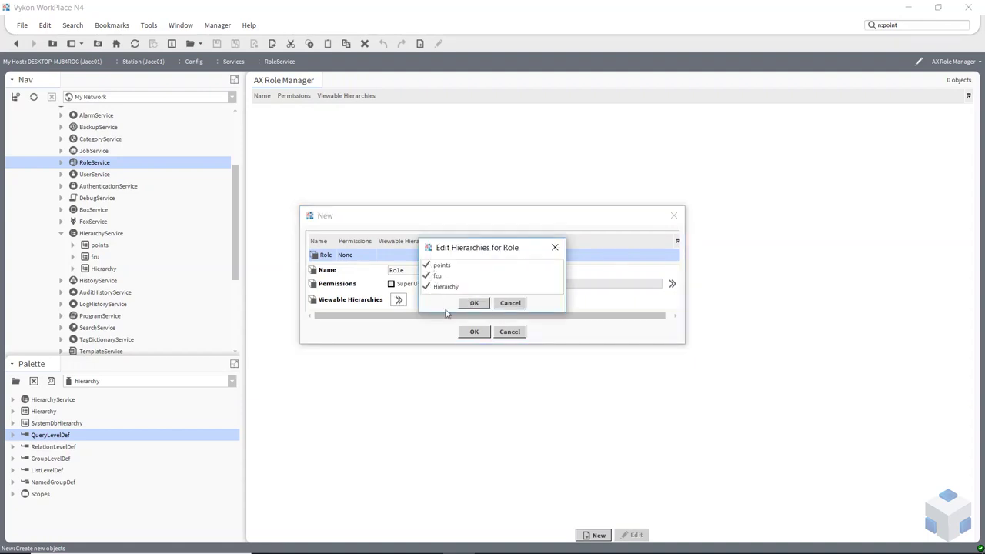
left_click(513, 308)
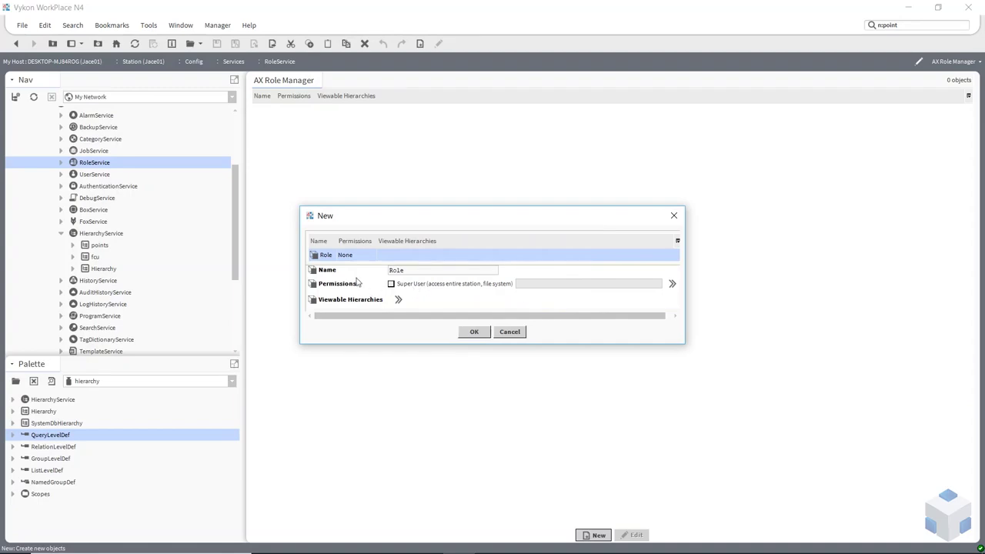
left_click(508, 333)
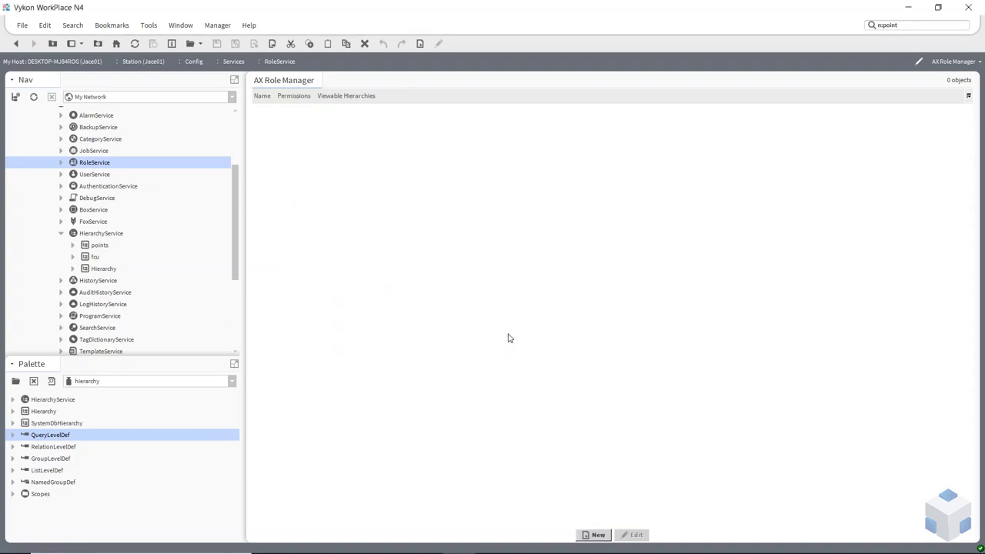
left_click(61, 234)
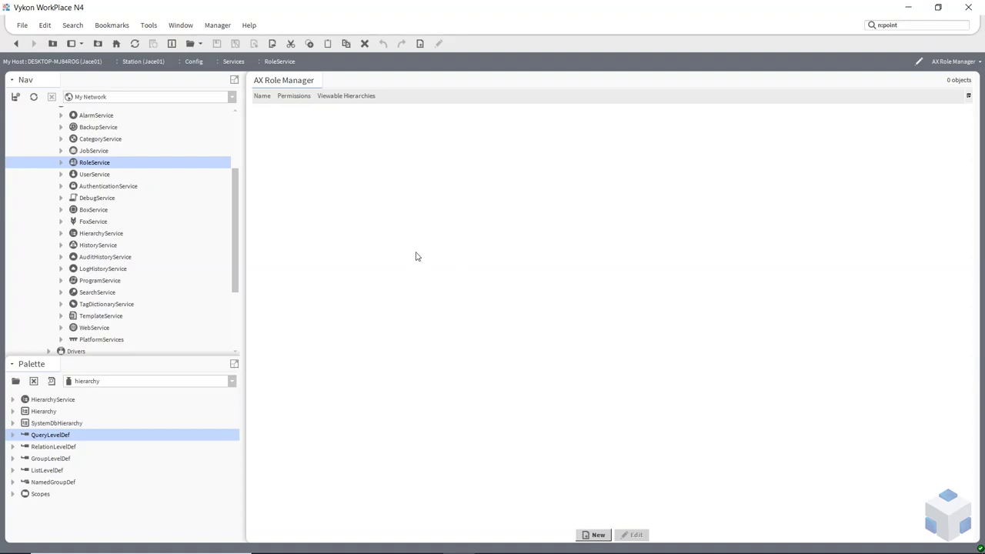